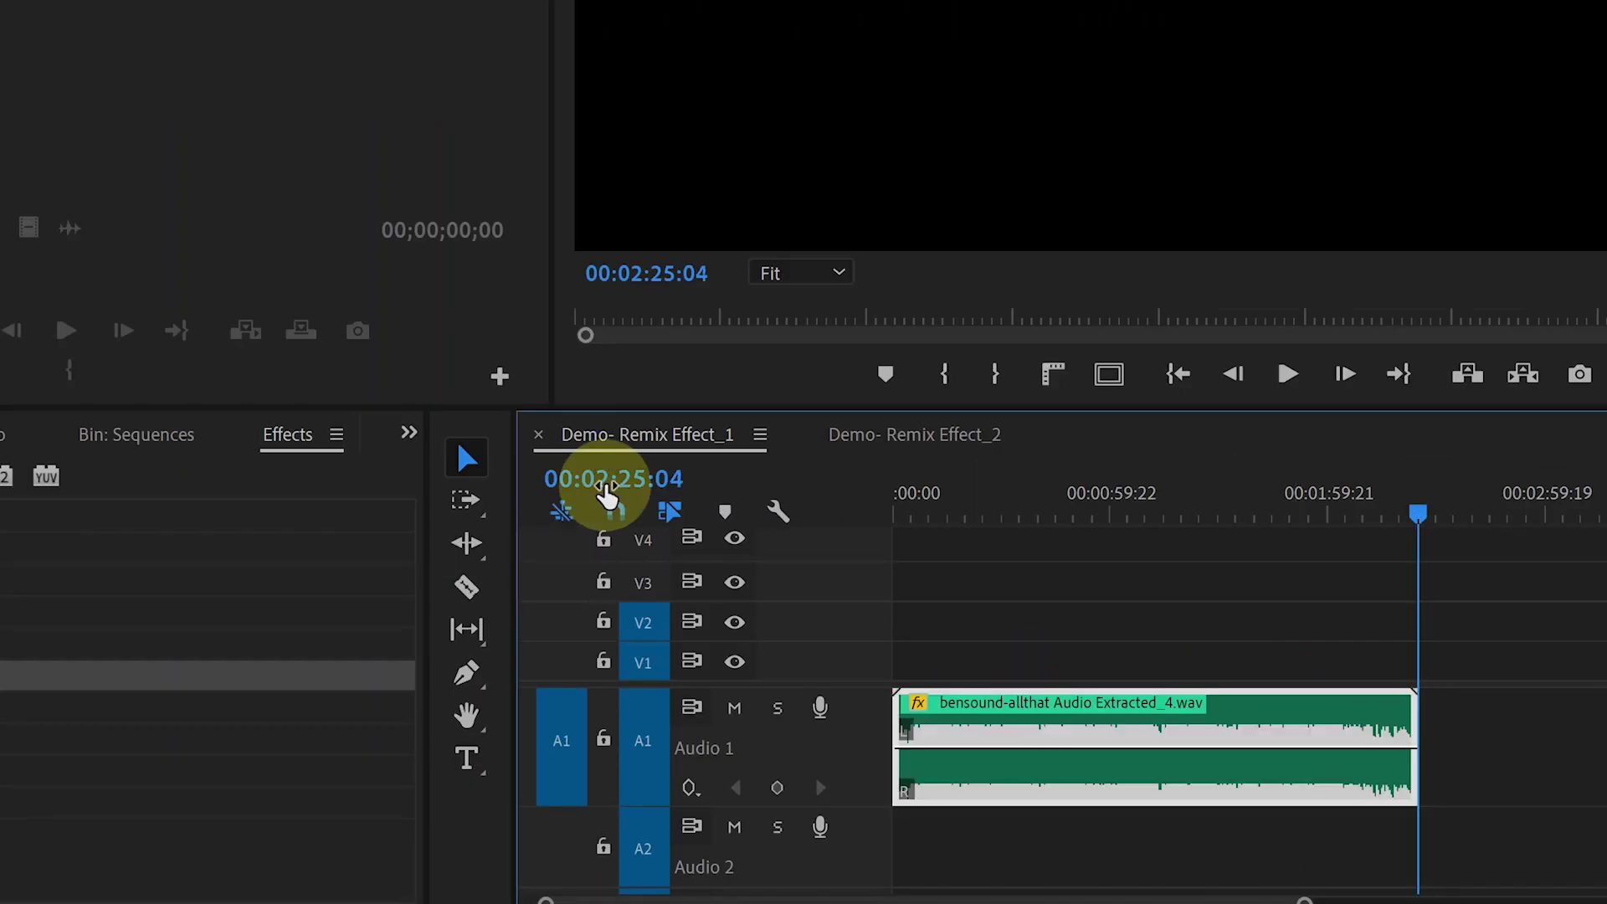
- Play the music from the sequence start, then move the playhead further into the song
click(918, 508)
key(space)
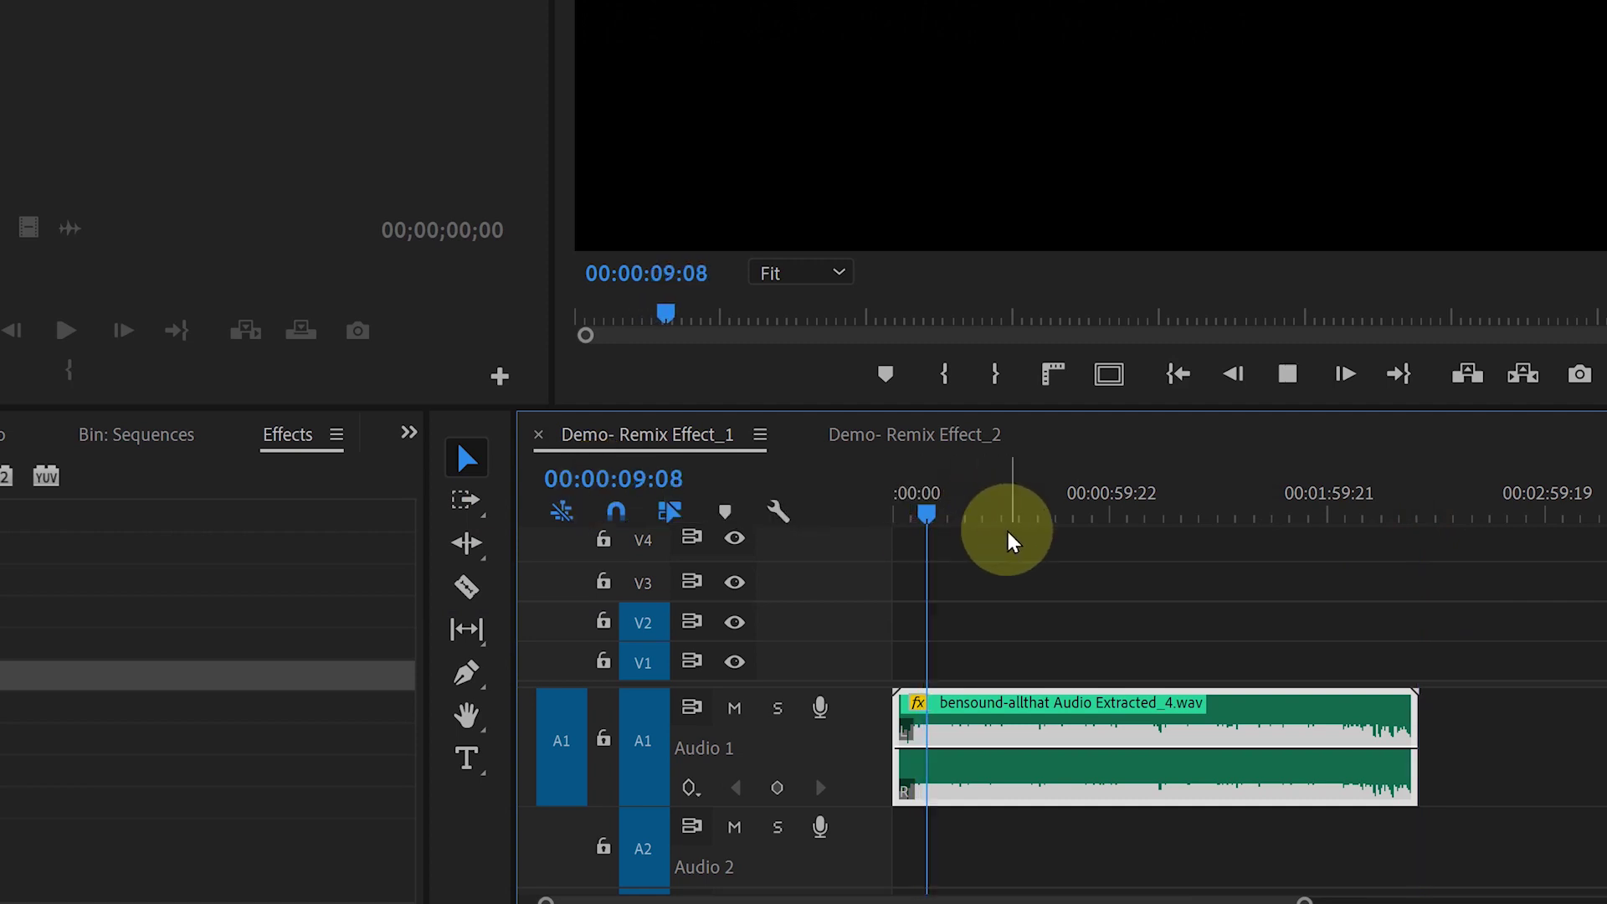
key(space)
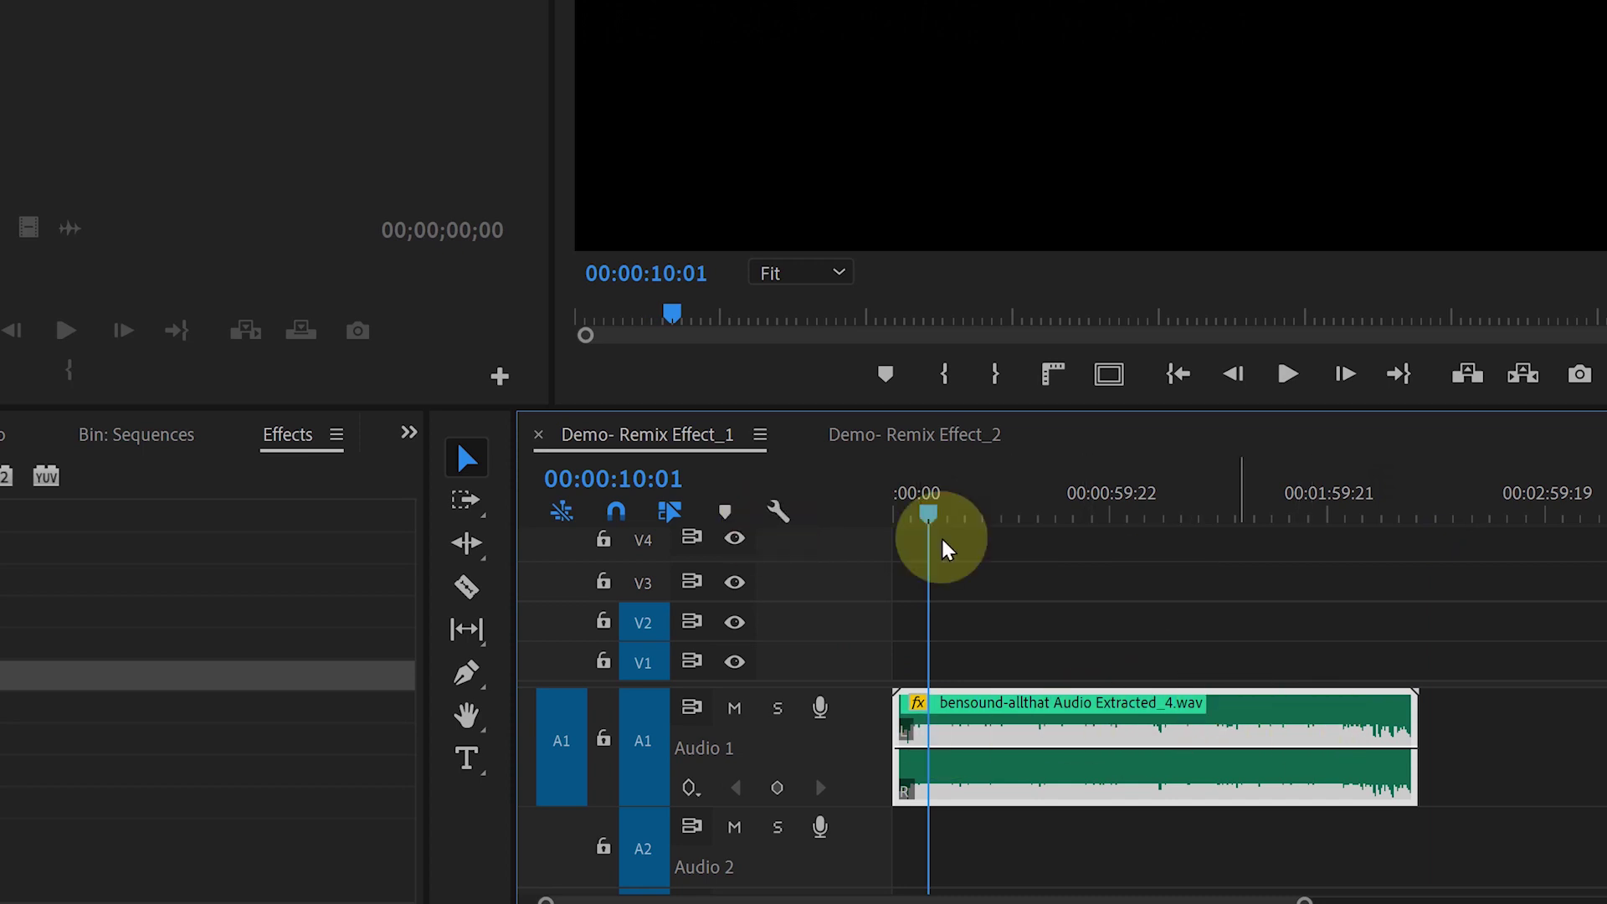
drag(929, 517, 1112, 515)
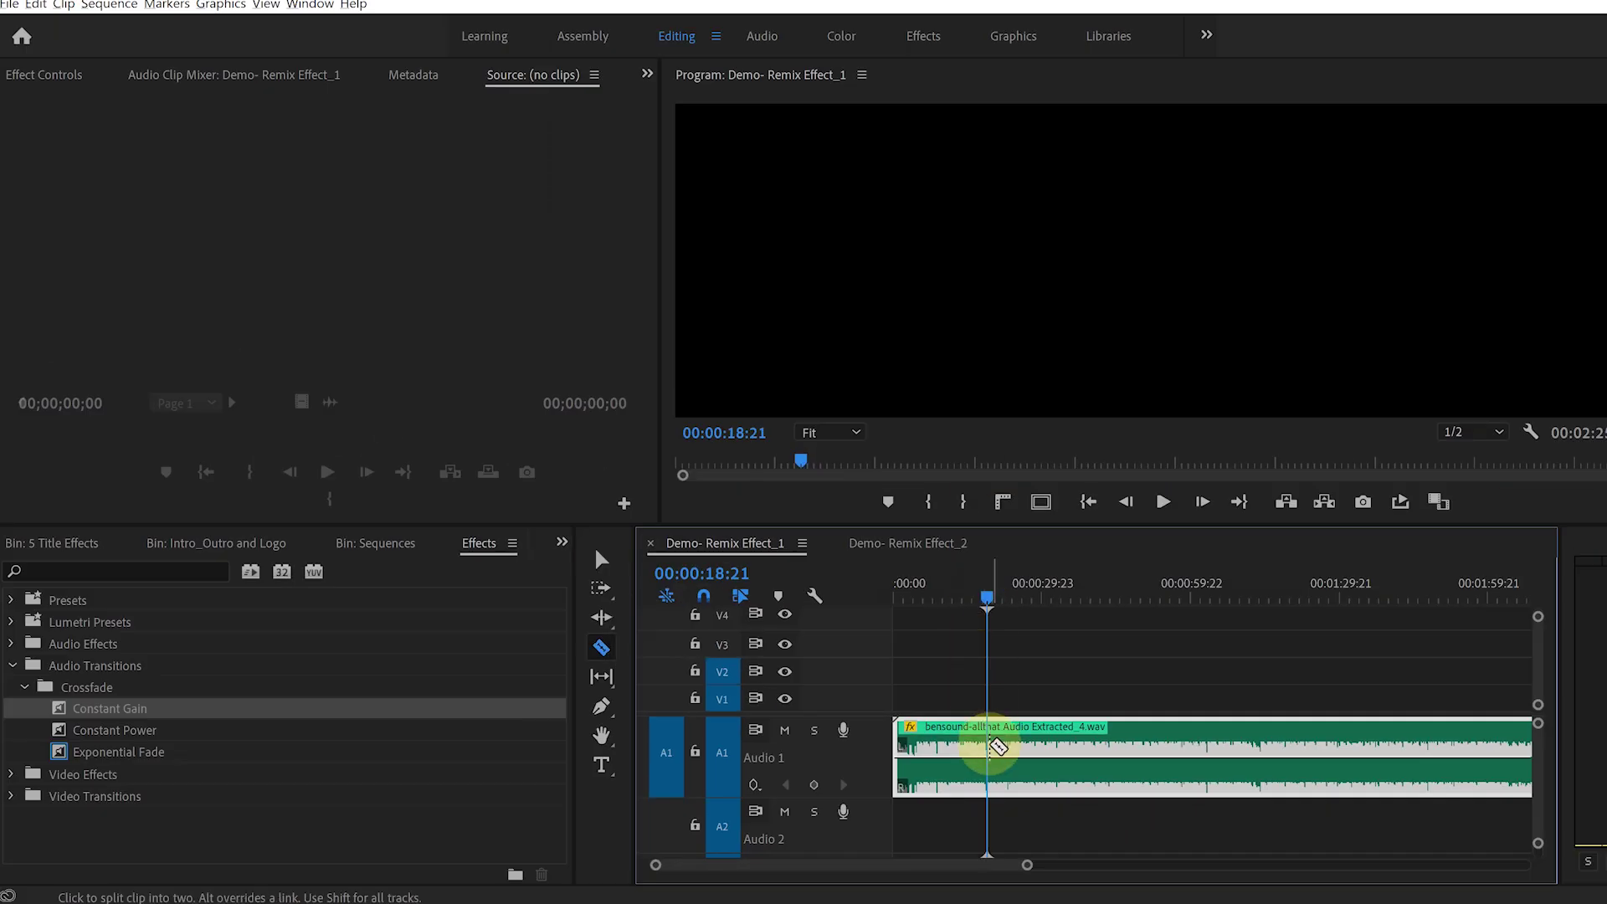
- Cut the music clip at the playhead and at 01:41:07, then slide the later section left to close the gap
click(998, 744)
key(minus)
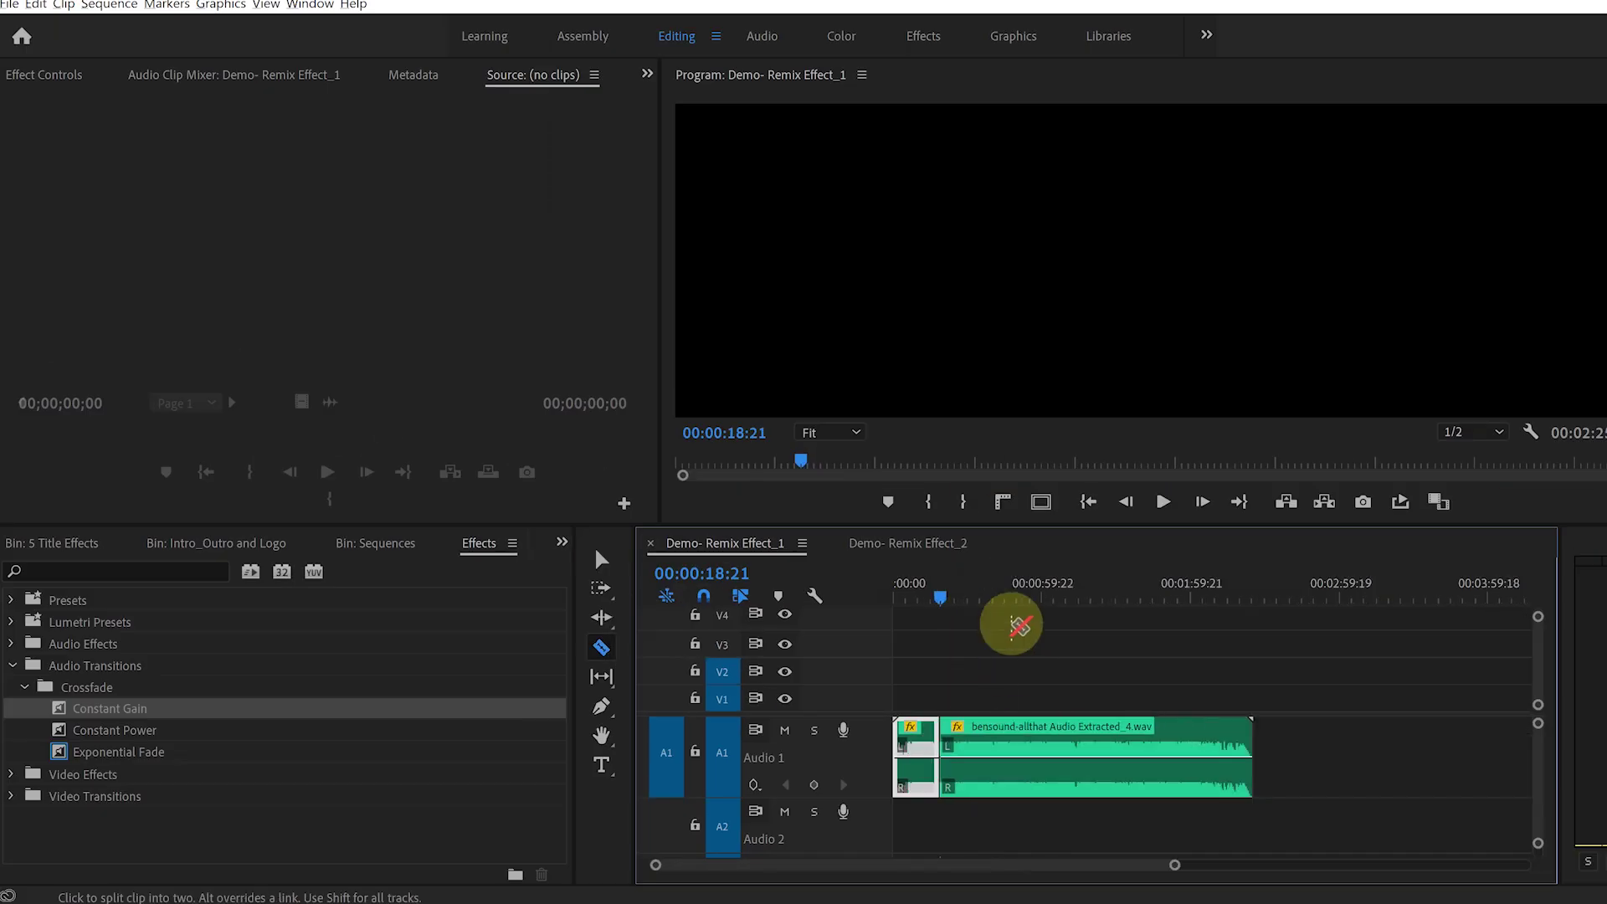
key(equal)
drag(1141, 596, 1299, 599)
key(minus)
drag(1096, 602, 1144, 599)
click(1142, 740)
key(v)
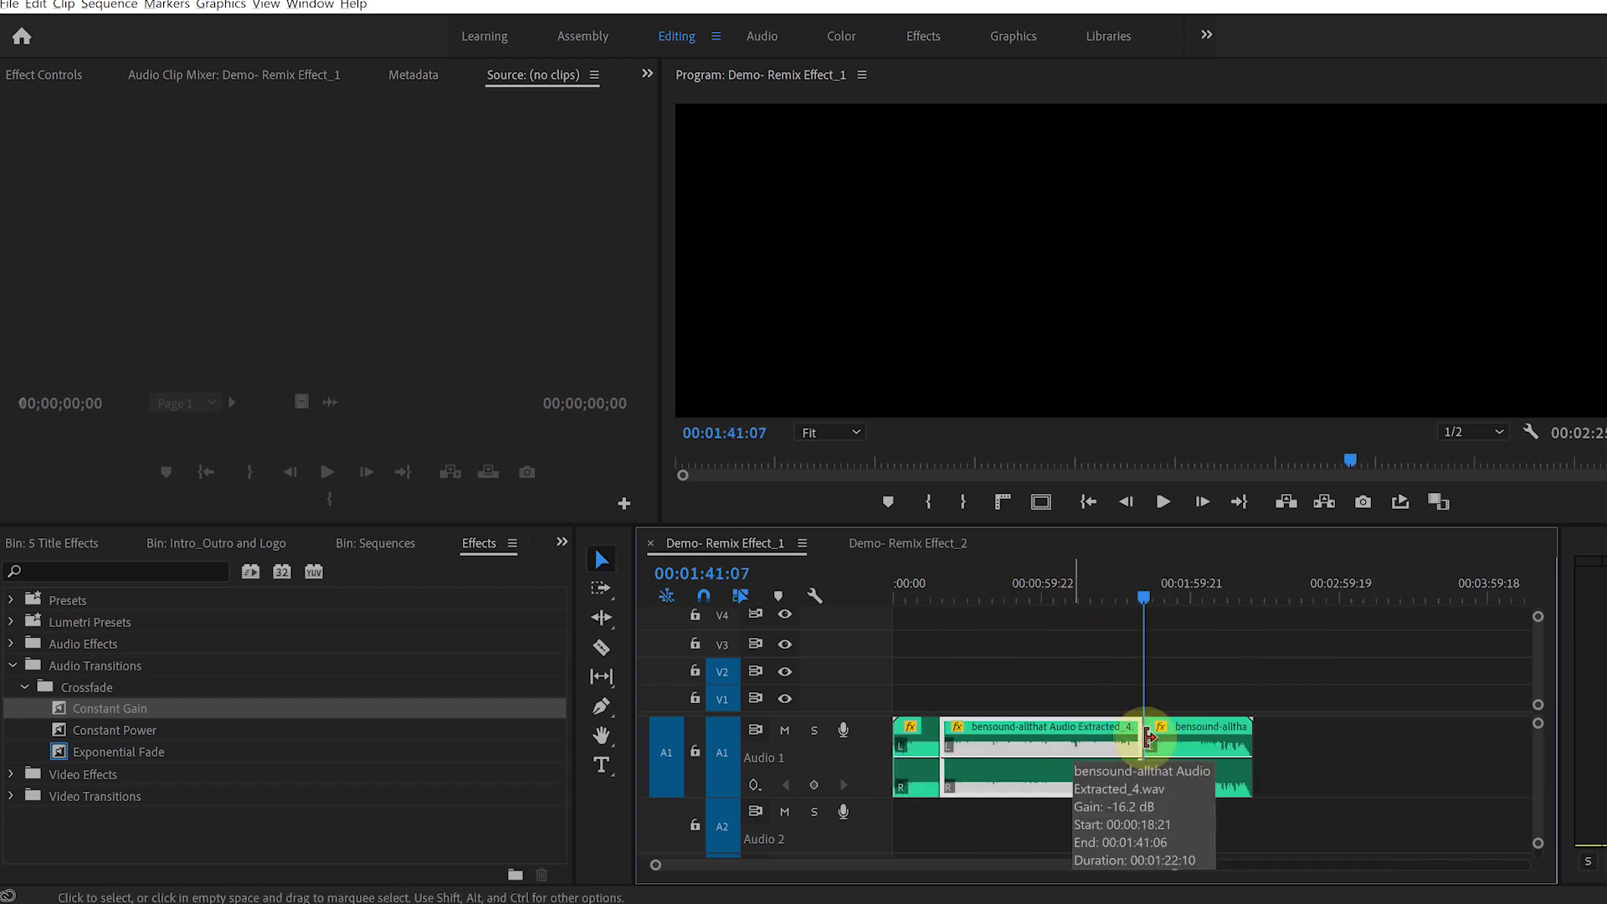
drag(1126, 737, 933, 718)
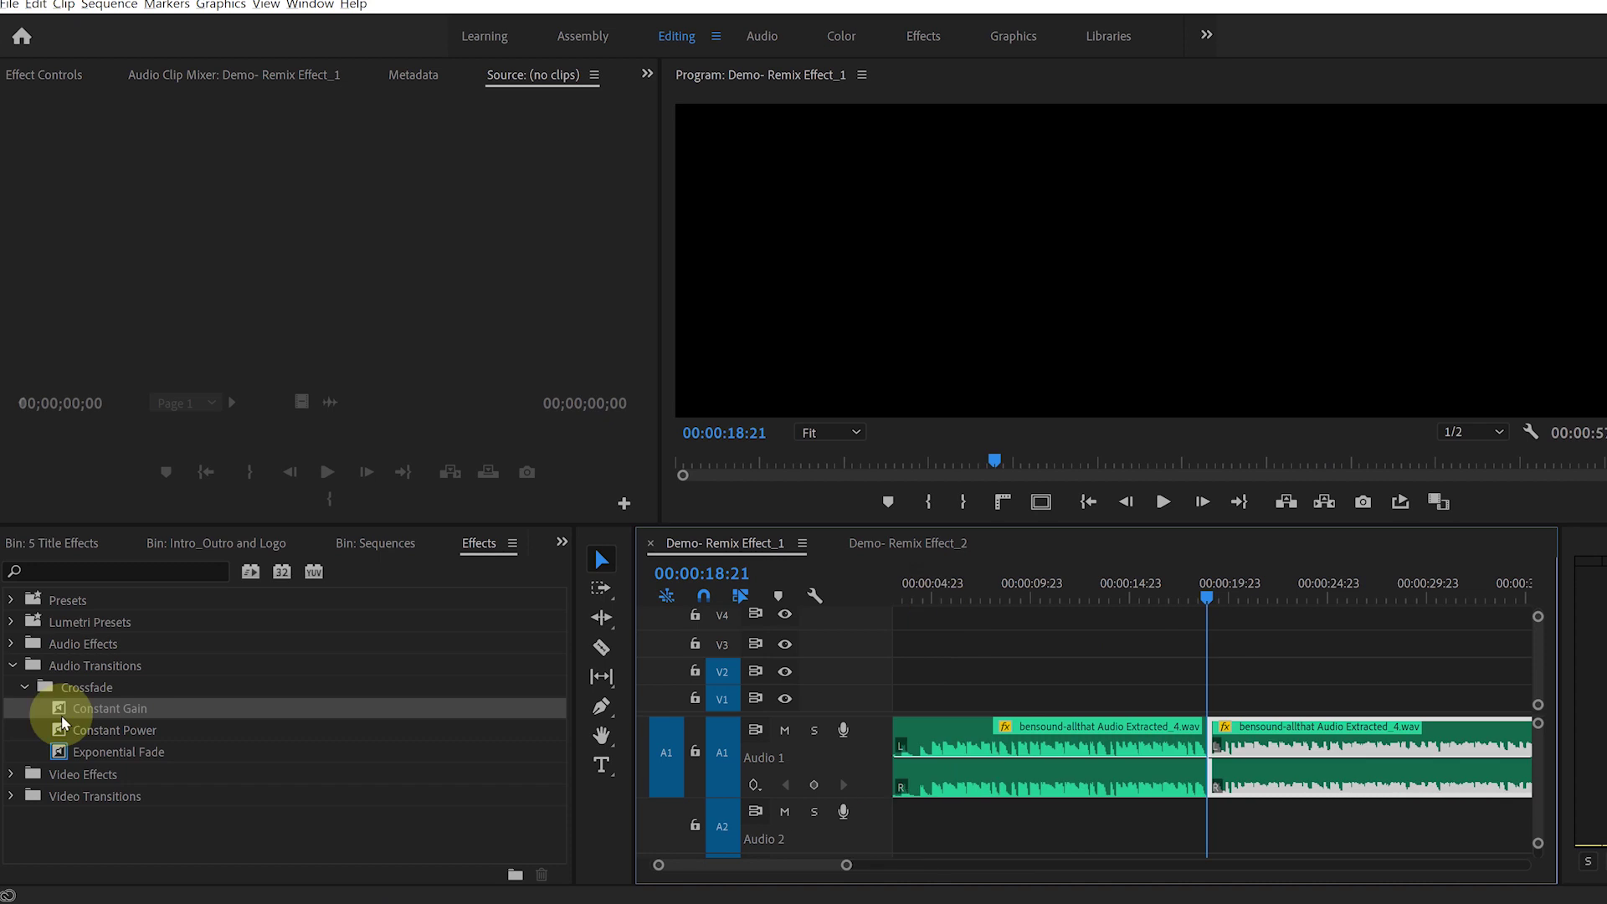
- Add a Constant Gain crossfade at the edit point, preview it, then undo the crossfade and cuts
drag(63, 722, 1208, 745)
key(minus)
key(space)
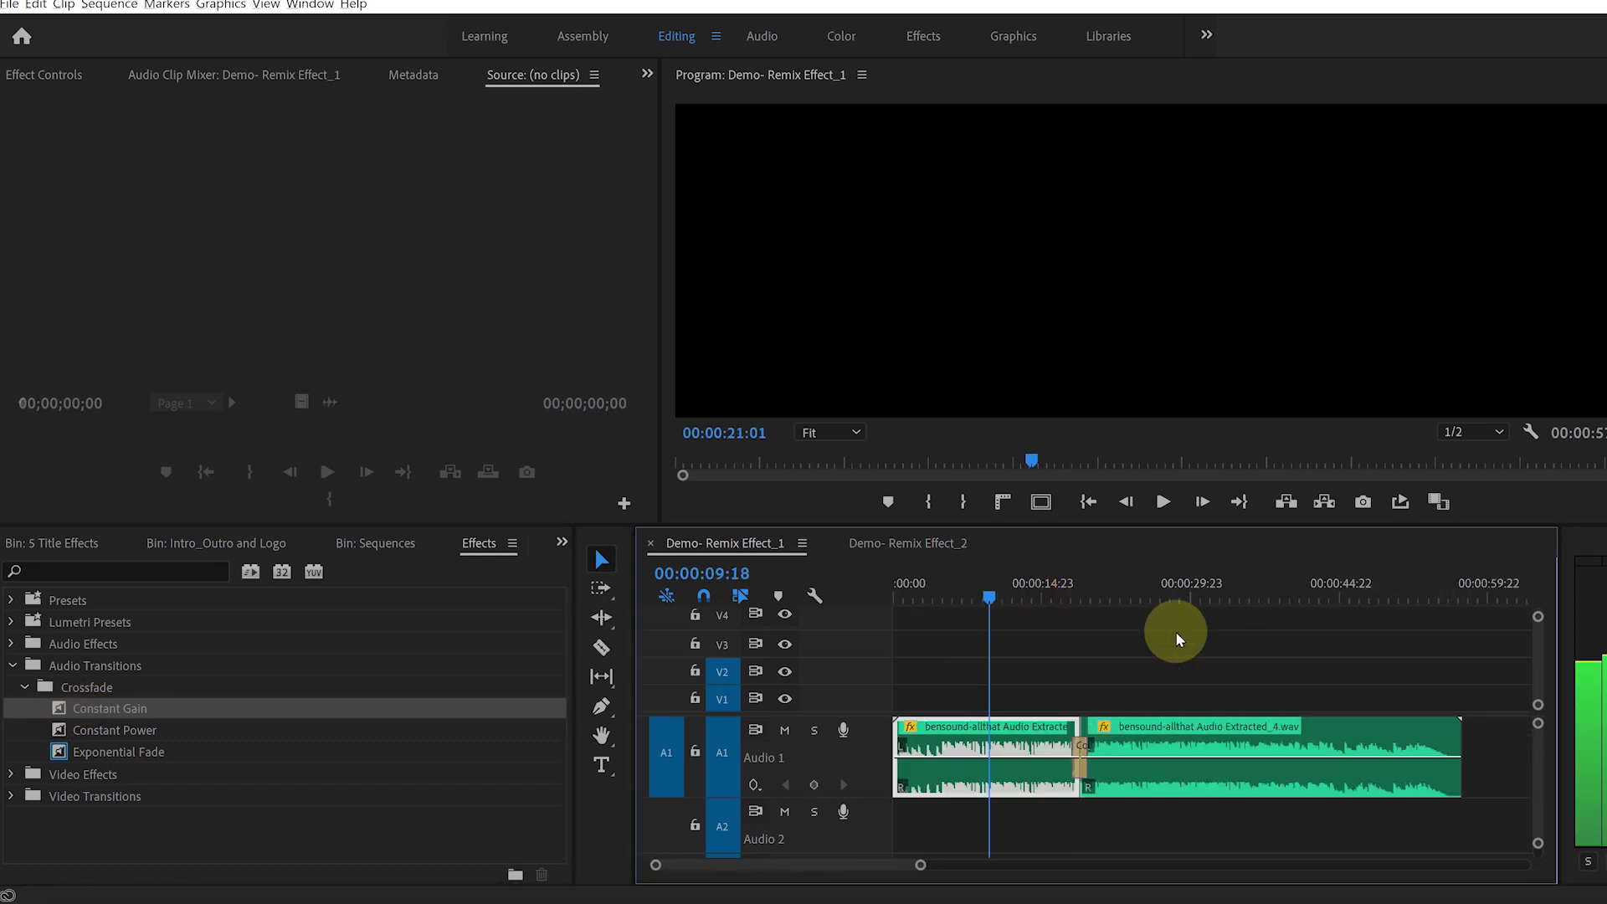
click(1175, 779)
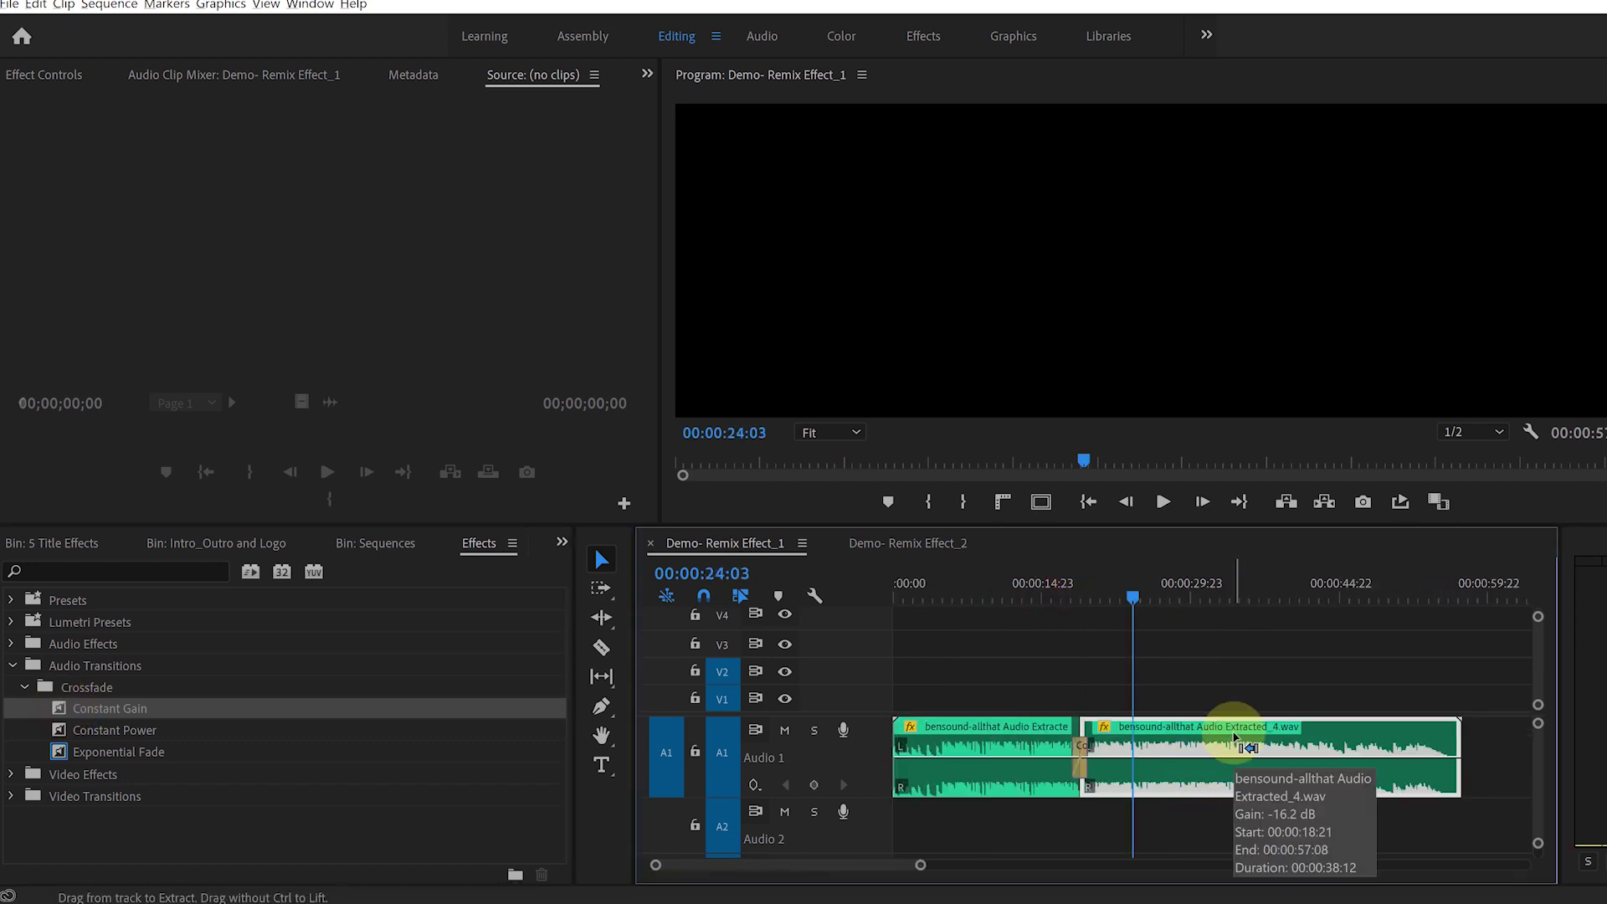
key(ctrl+z)
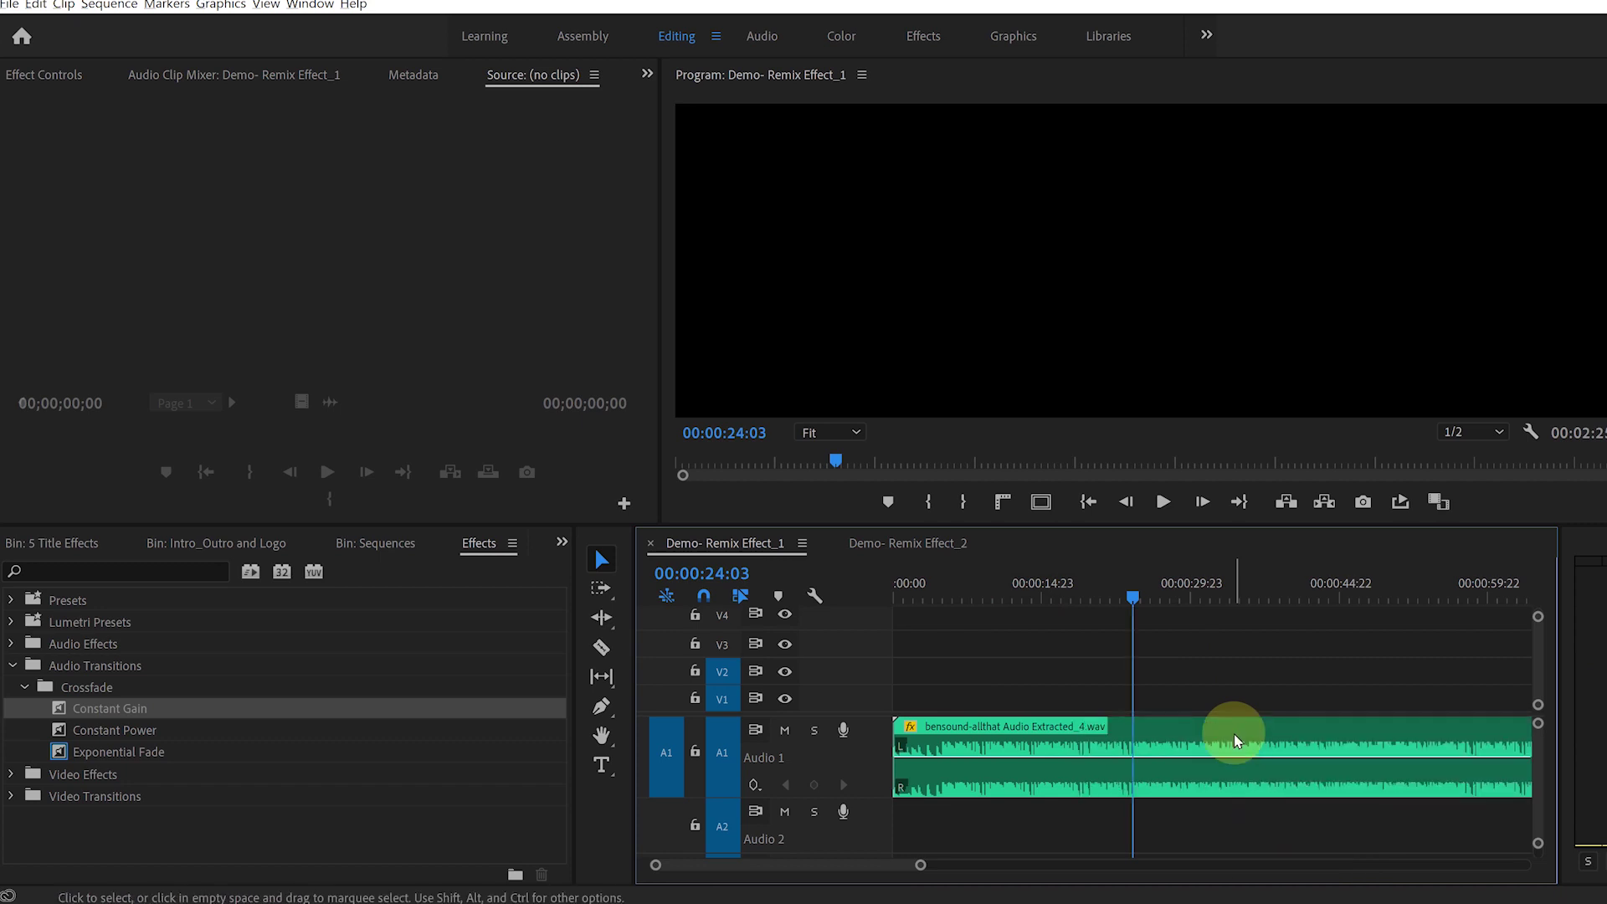
- Send the whole music clip to Adobe Audition with Edit Clip In Adobe Audition
key(minus)
right_click(1096, 735)
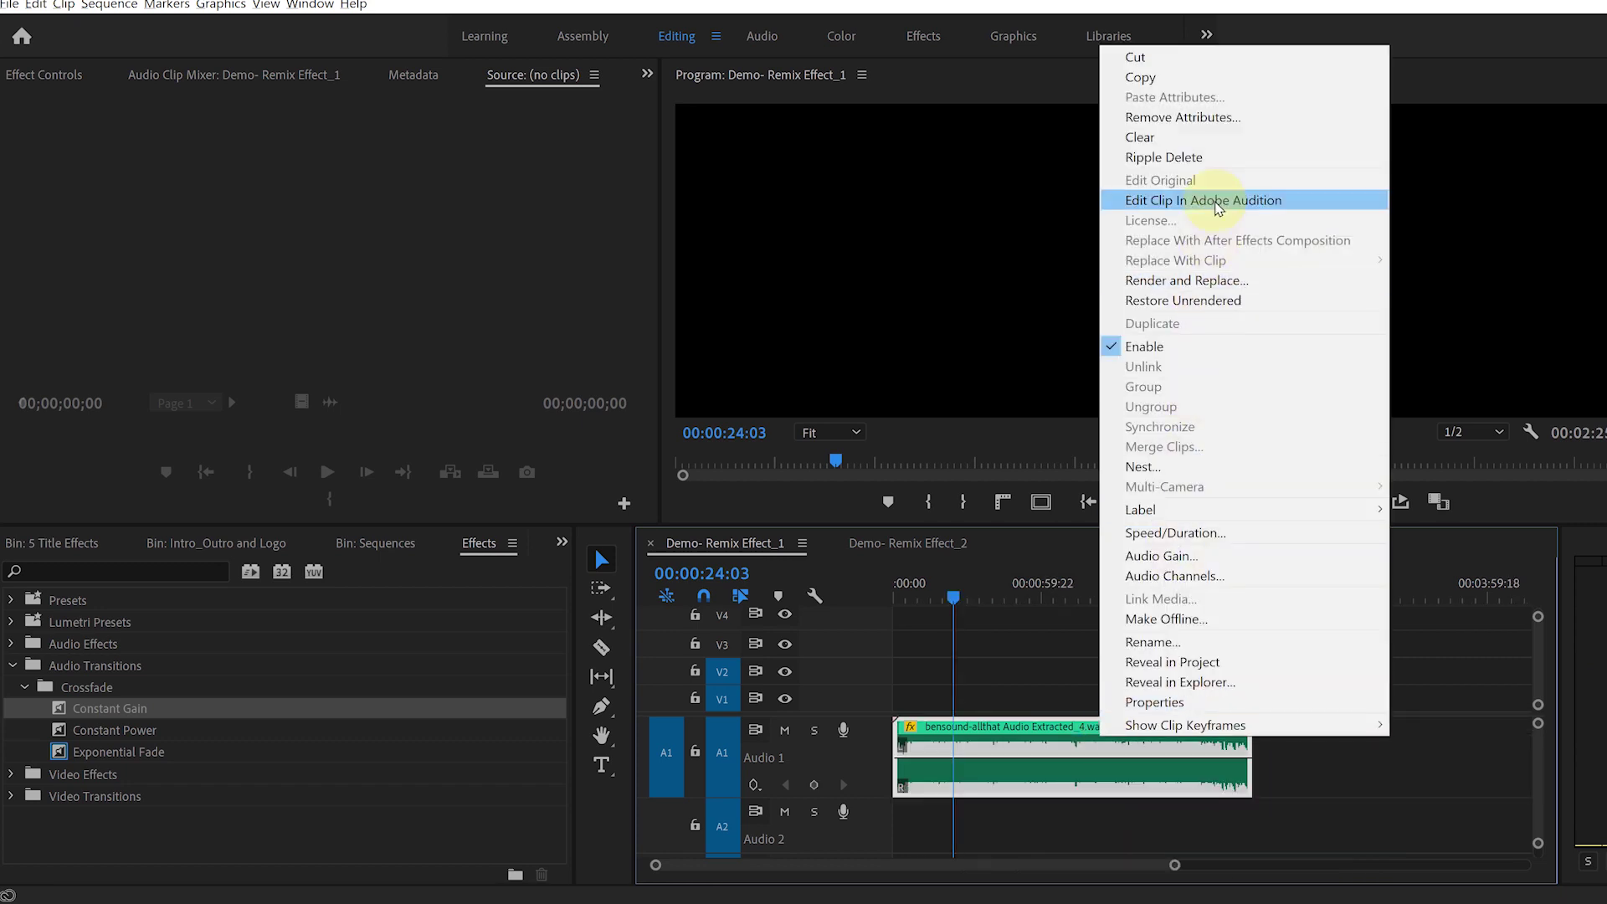
click(1218, 202)
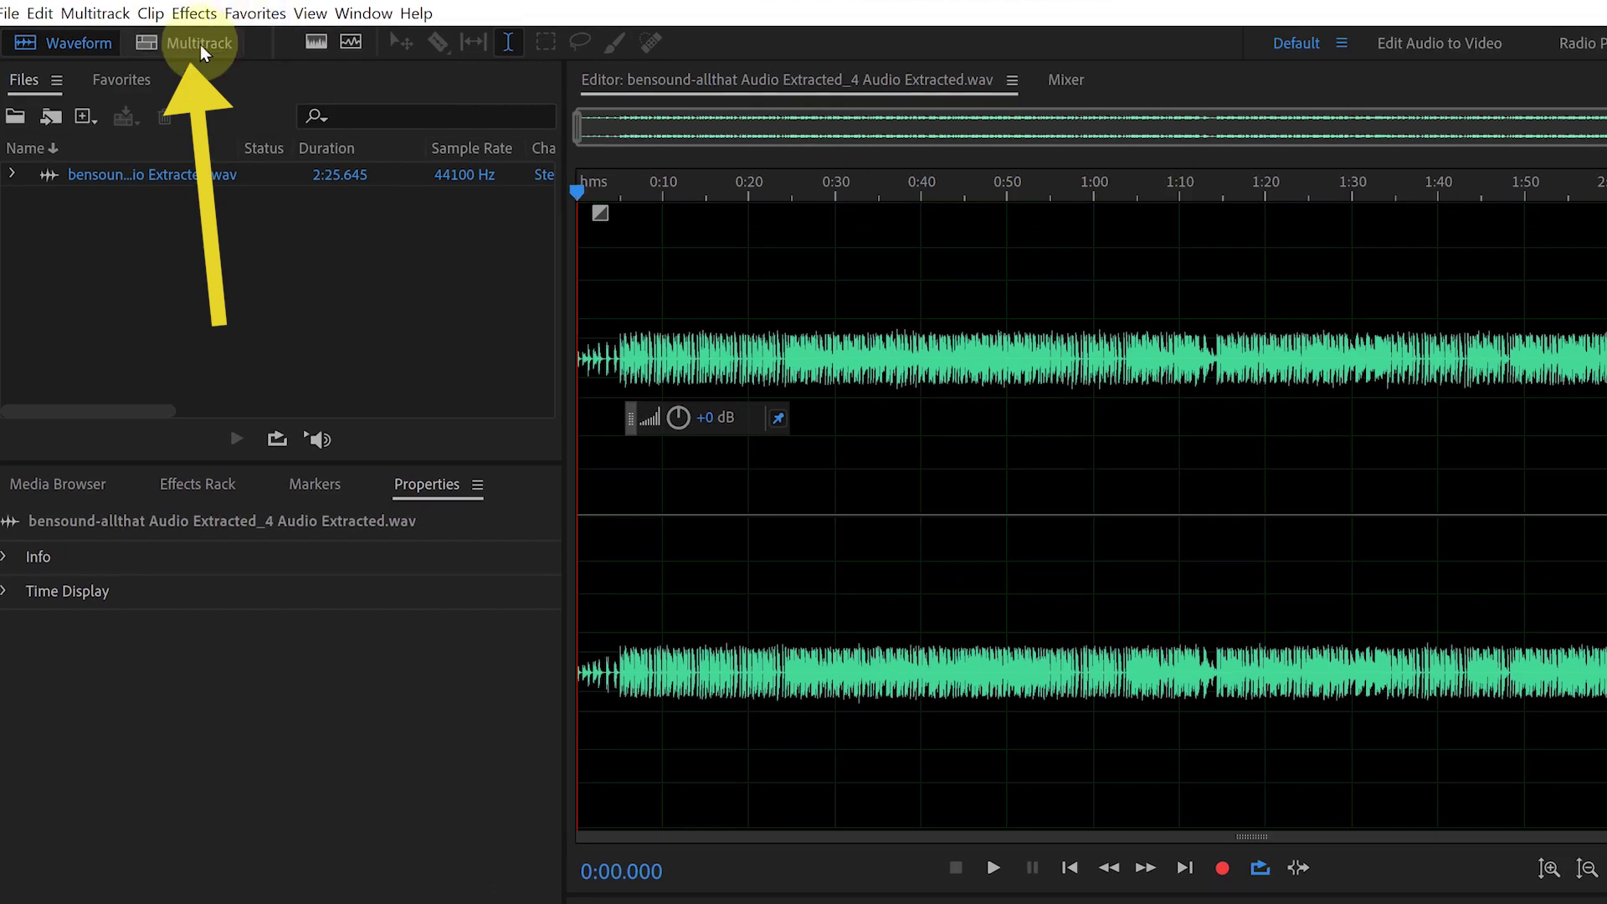
- Create a multitrack session named 'Demo_Music Length' in the existing save folder
click(165, 56)
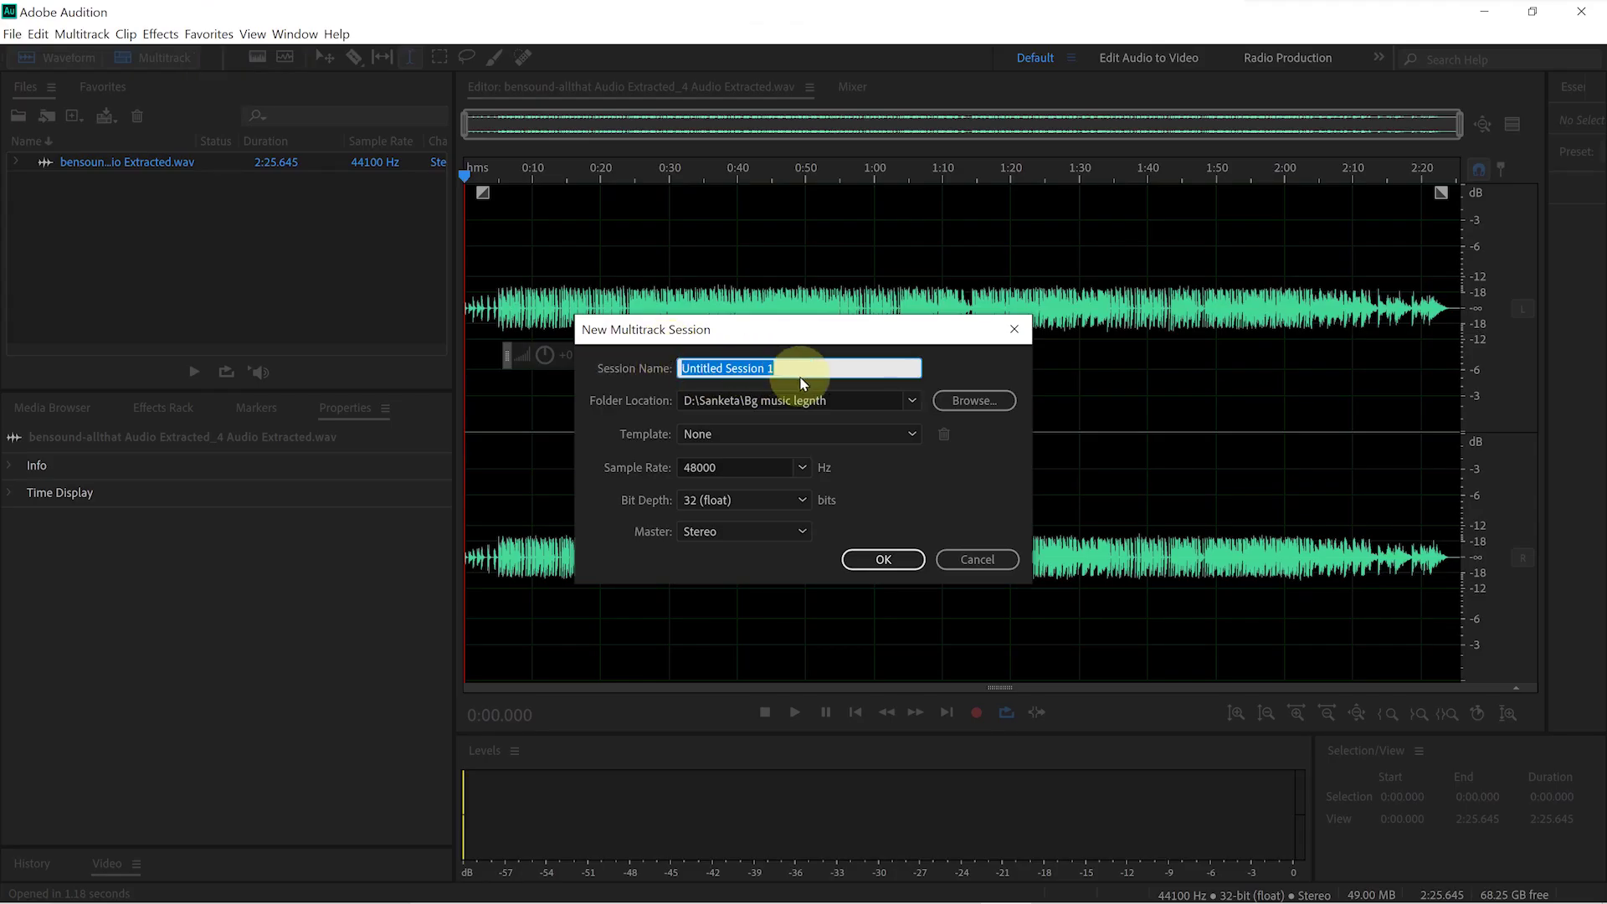
text(Demo_Music)
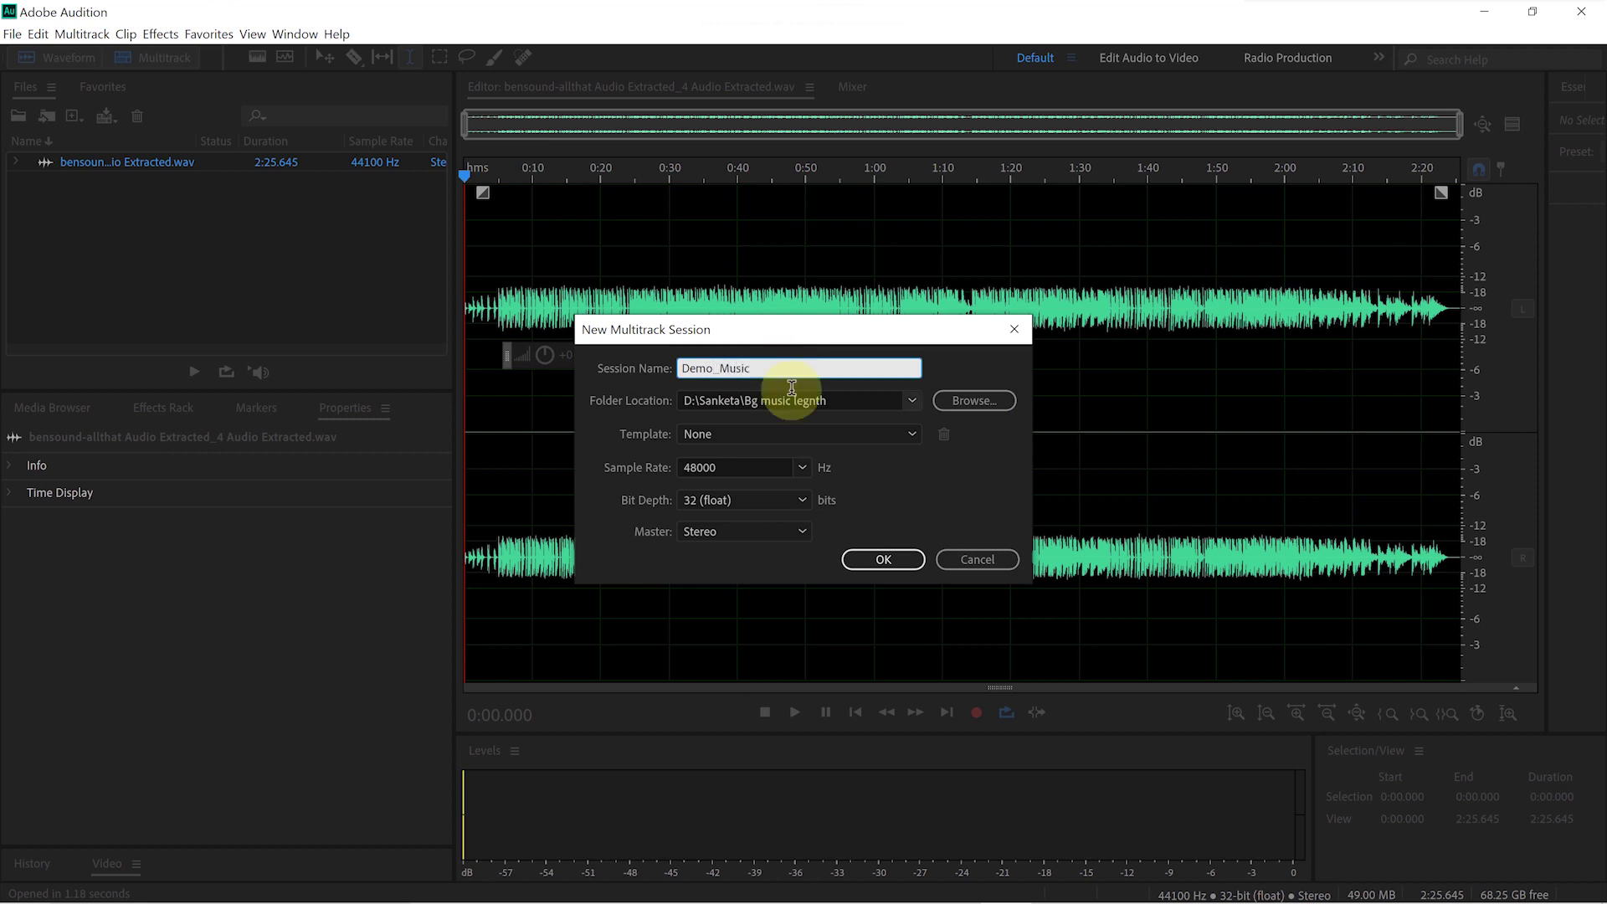
text( Length)
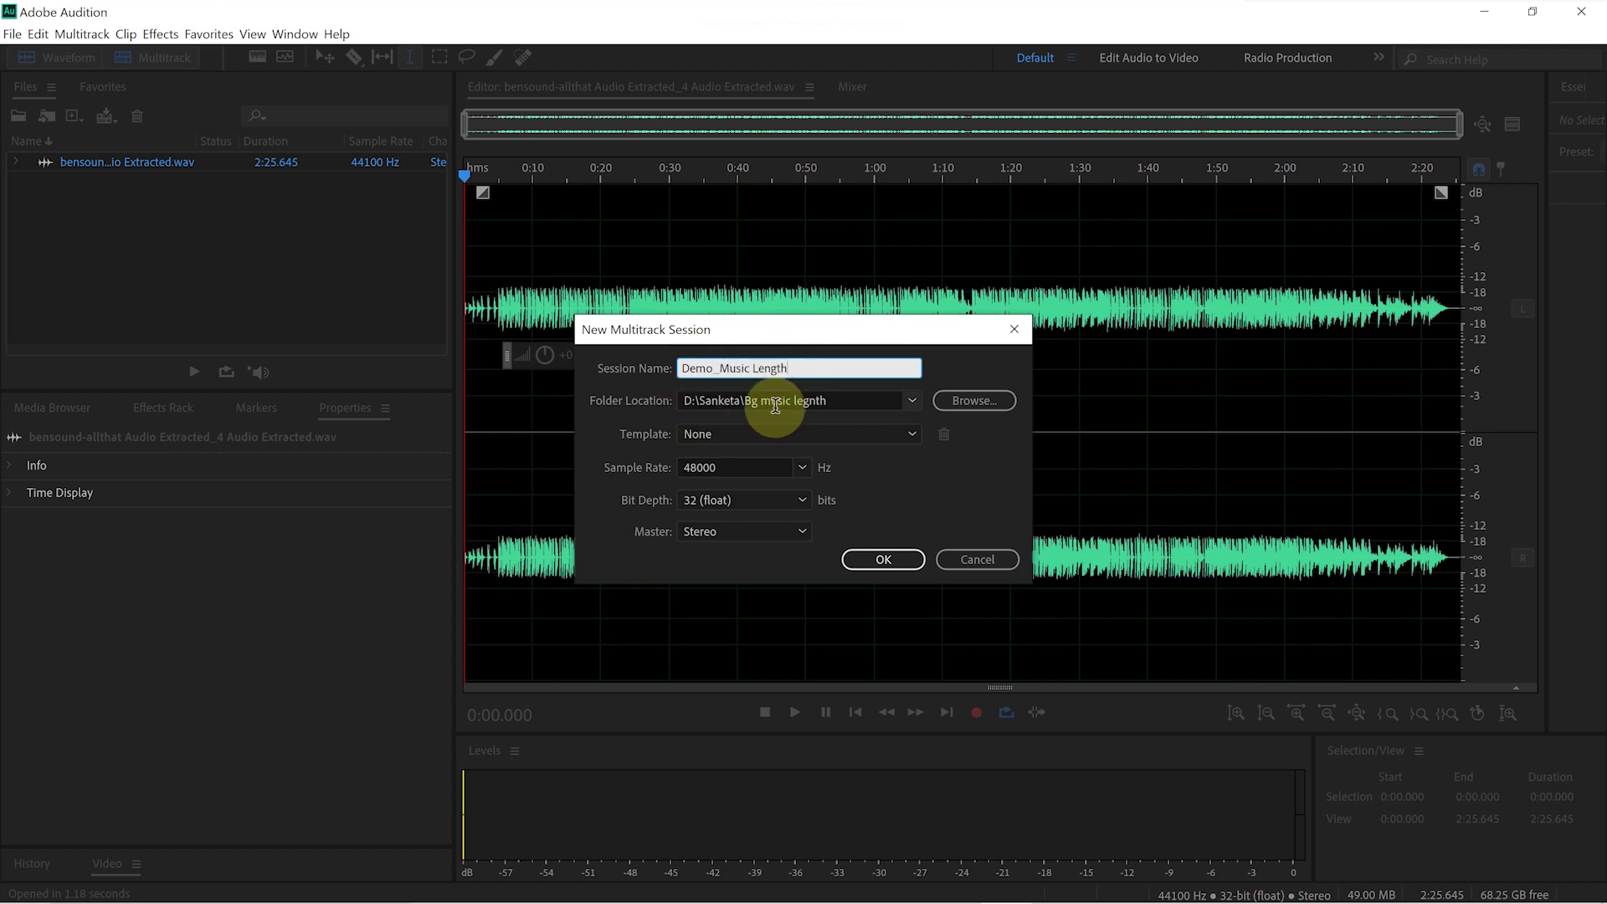
click(975, 404)
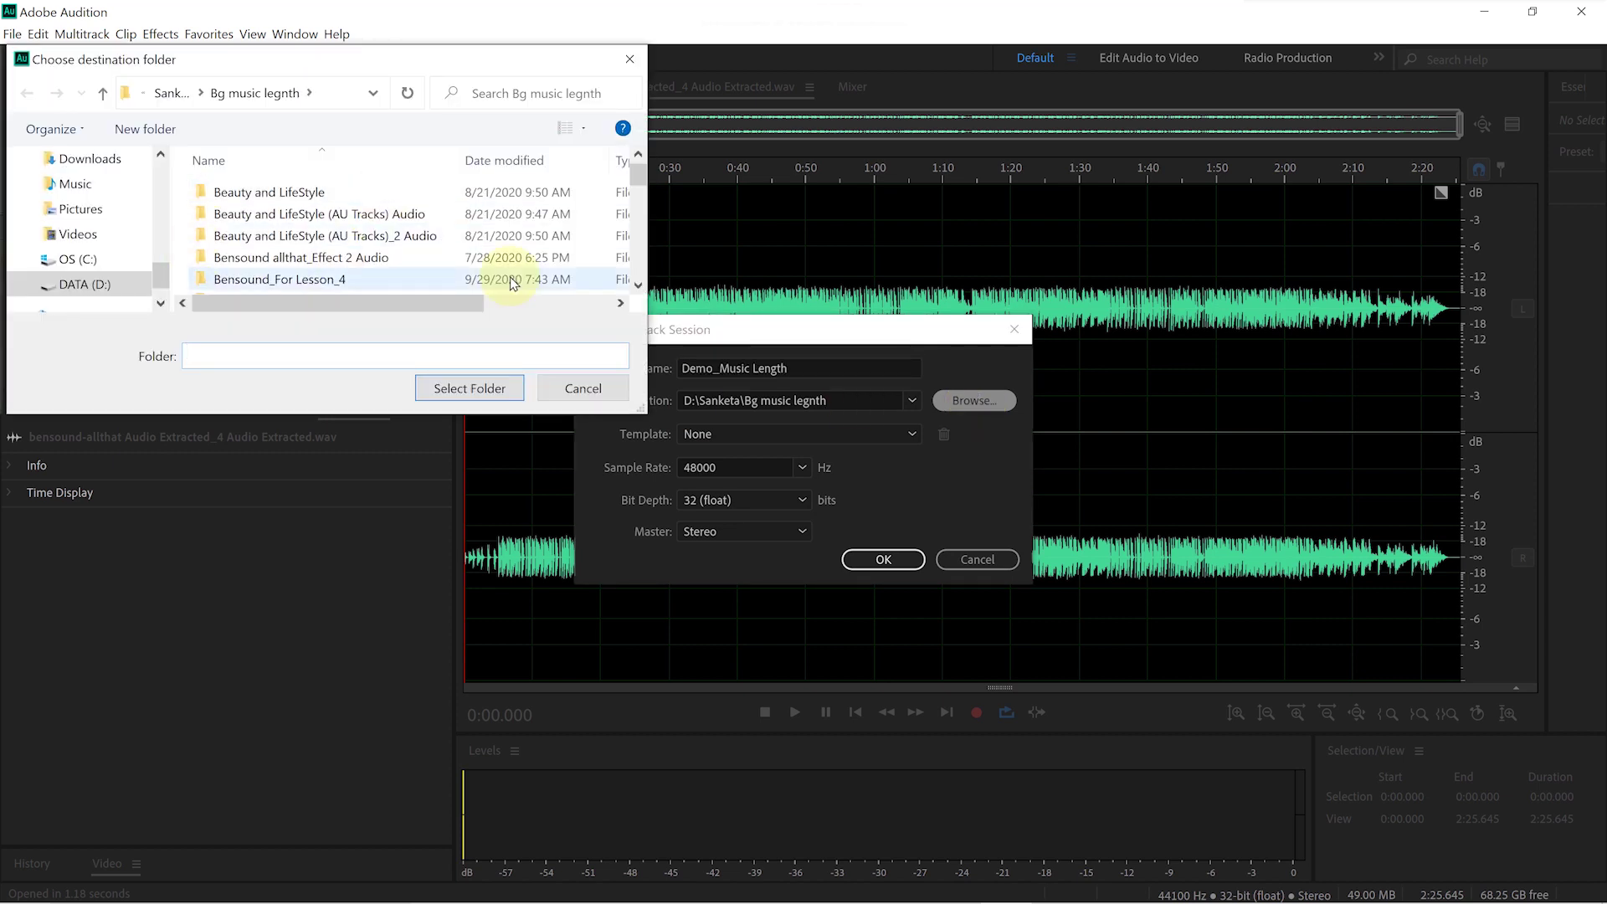
click(611, 388)
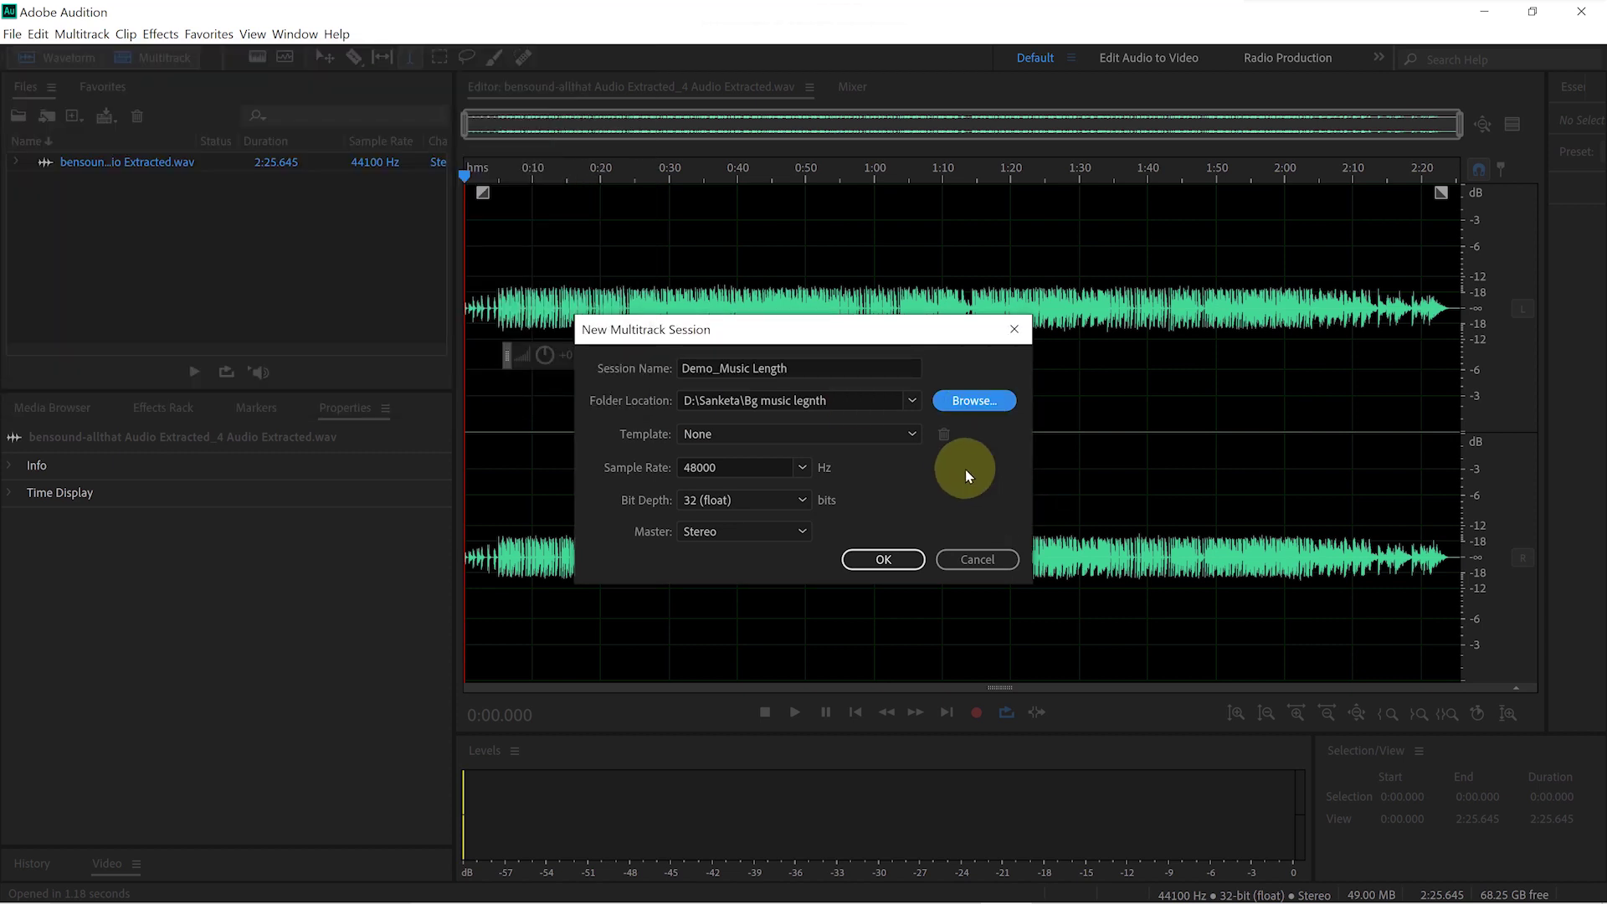
click(880, 558)
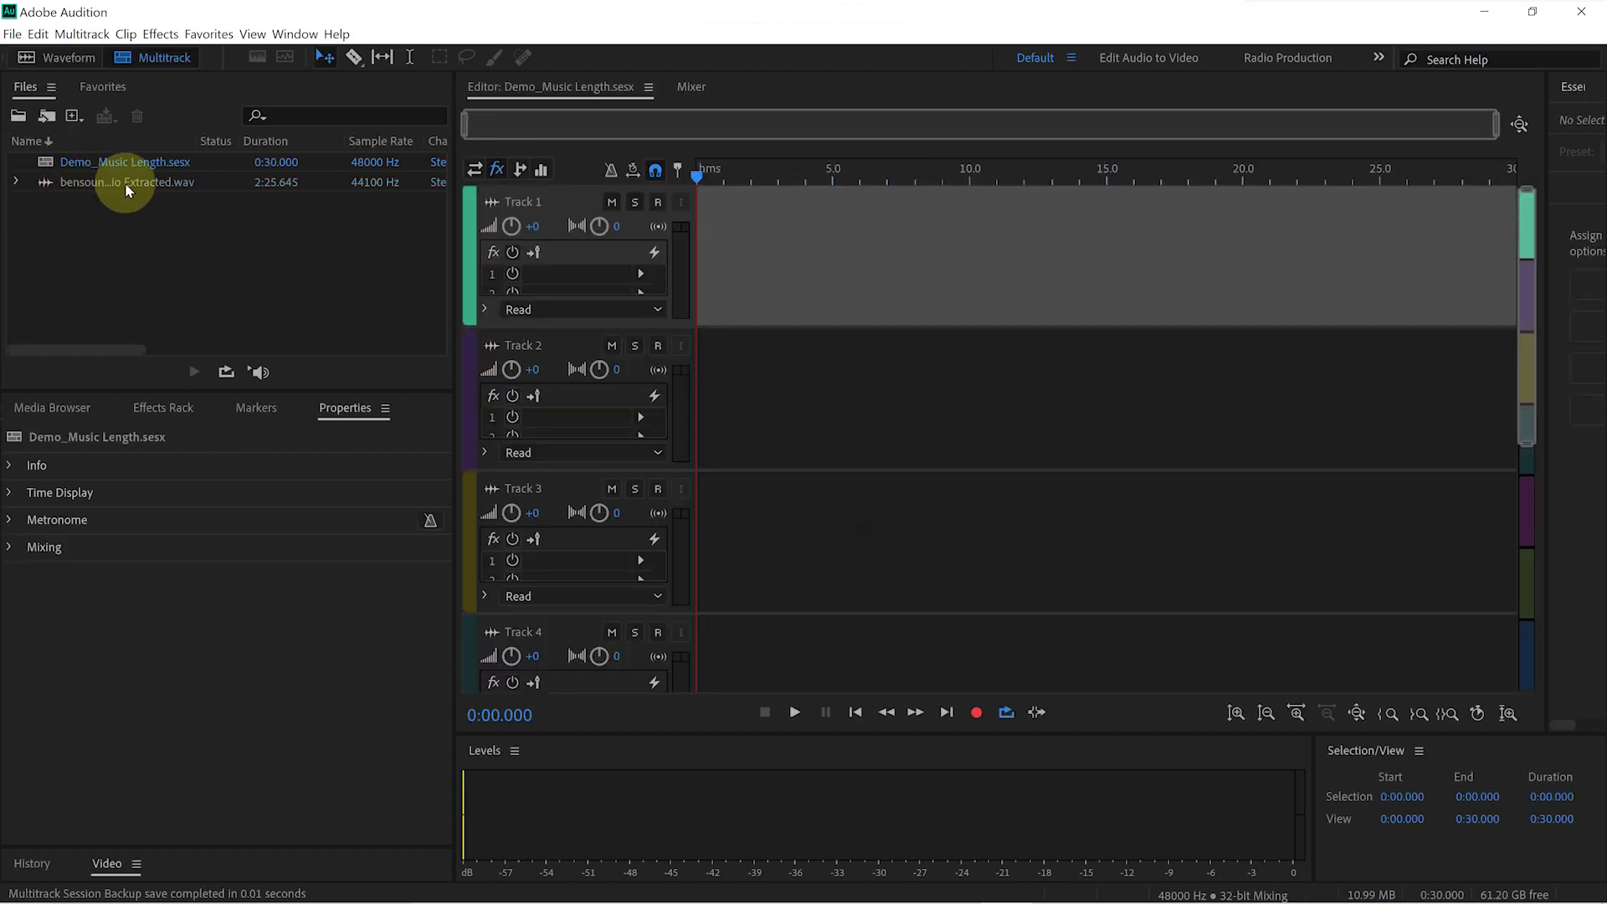
- Drop the music WAV onto Track 2, accept the 48000 Hz conversion, and zoom out to show it
drag(38, 181, 696, 407)
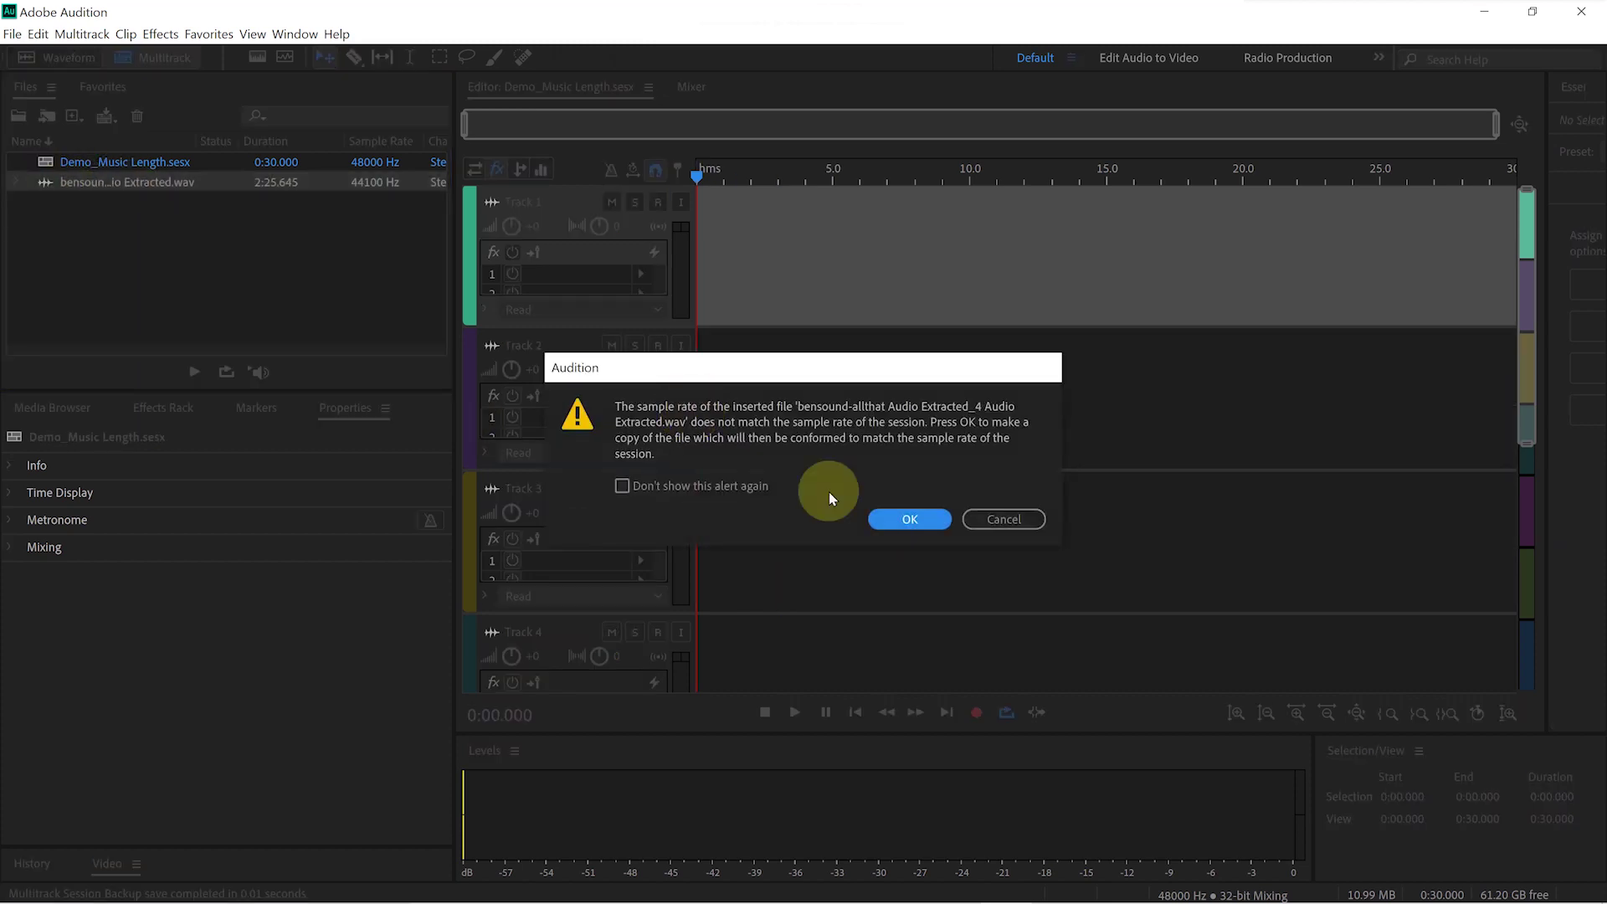
click(923, 524)
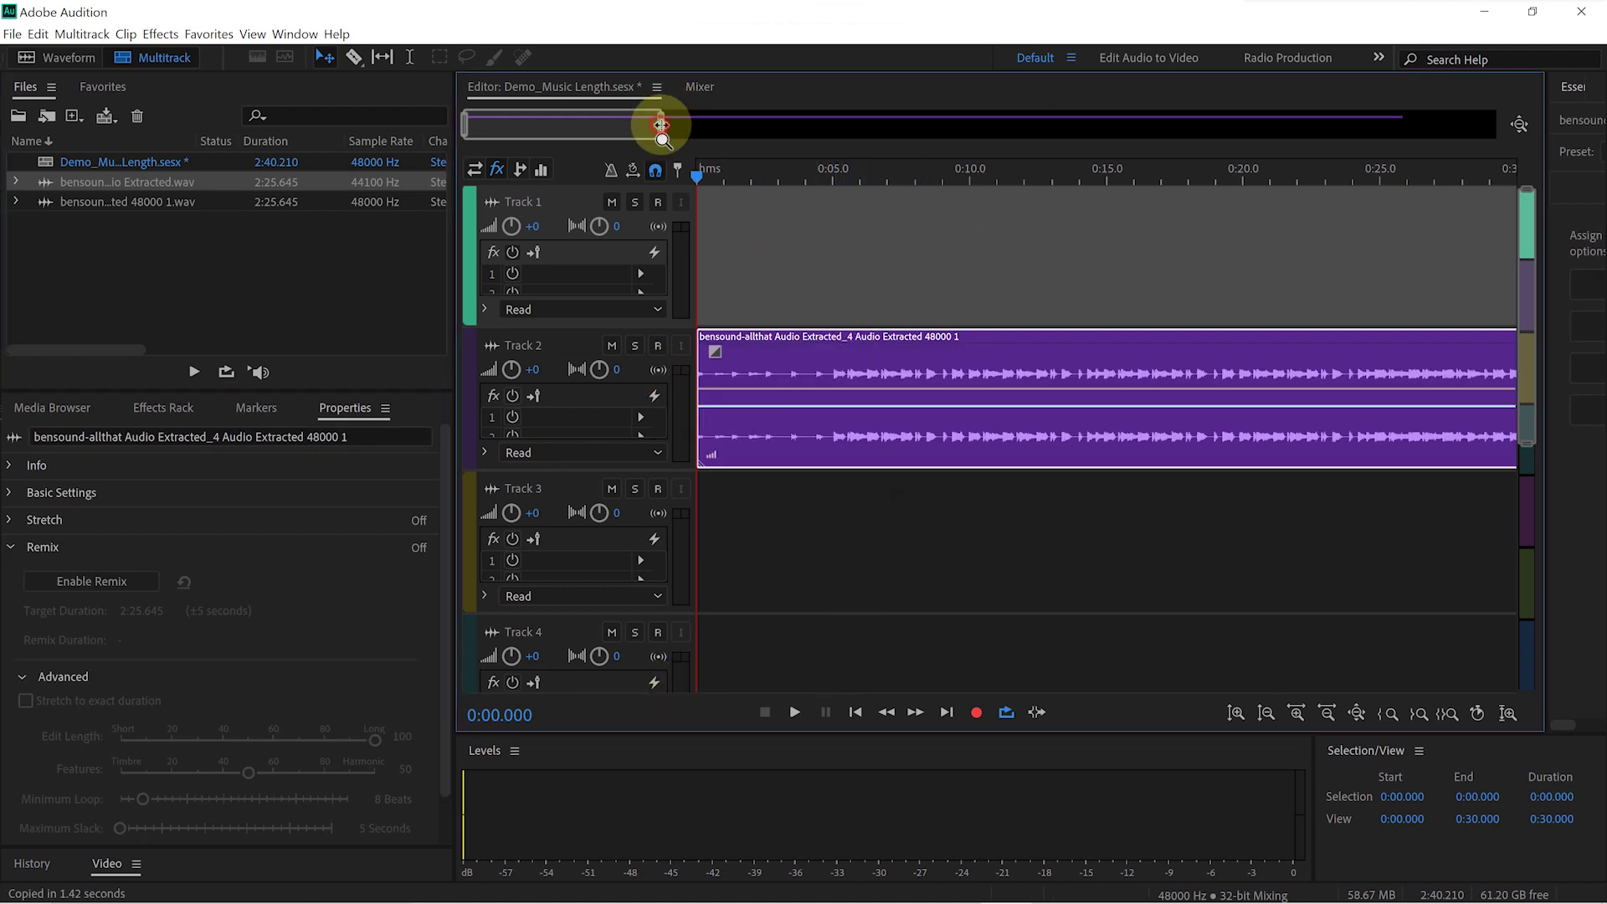
drag(660, 124, 1488, 197)
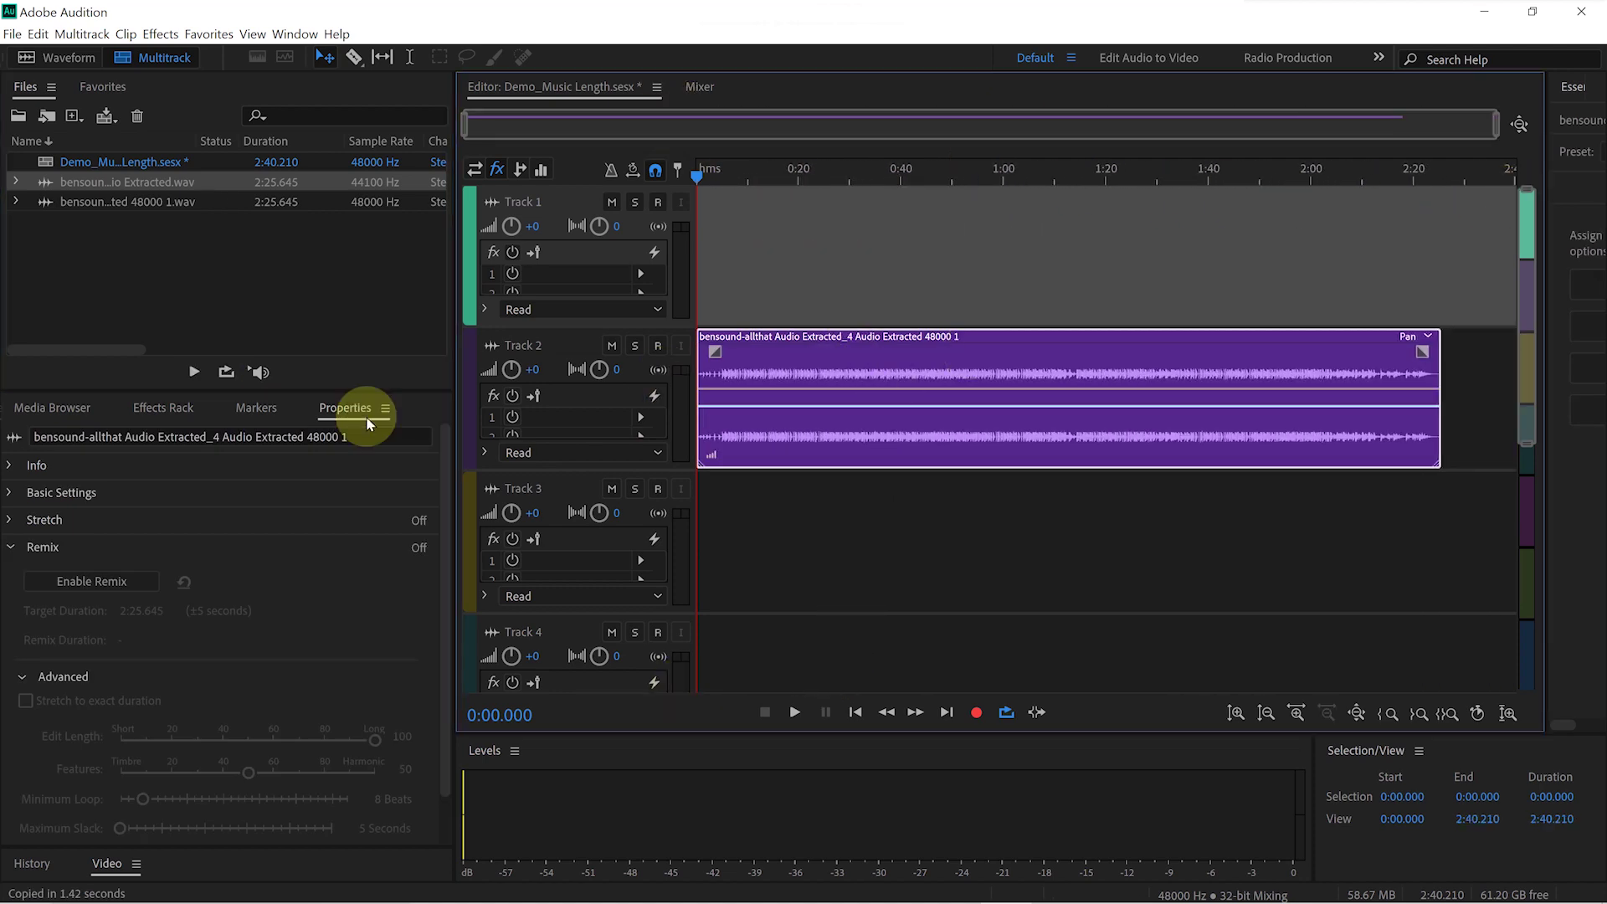
- Enable Remix for the Track 2 clip and drag its remix handle in to about 1:00
click(342, 409)
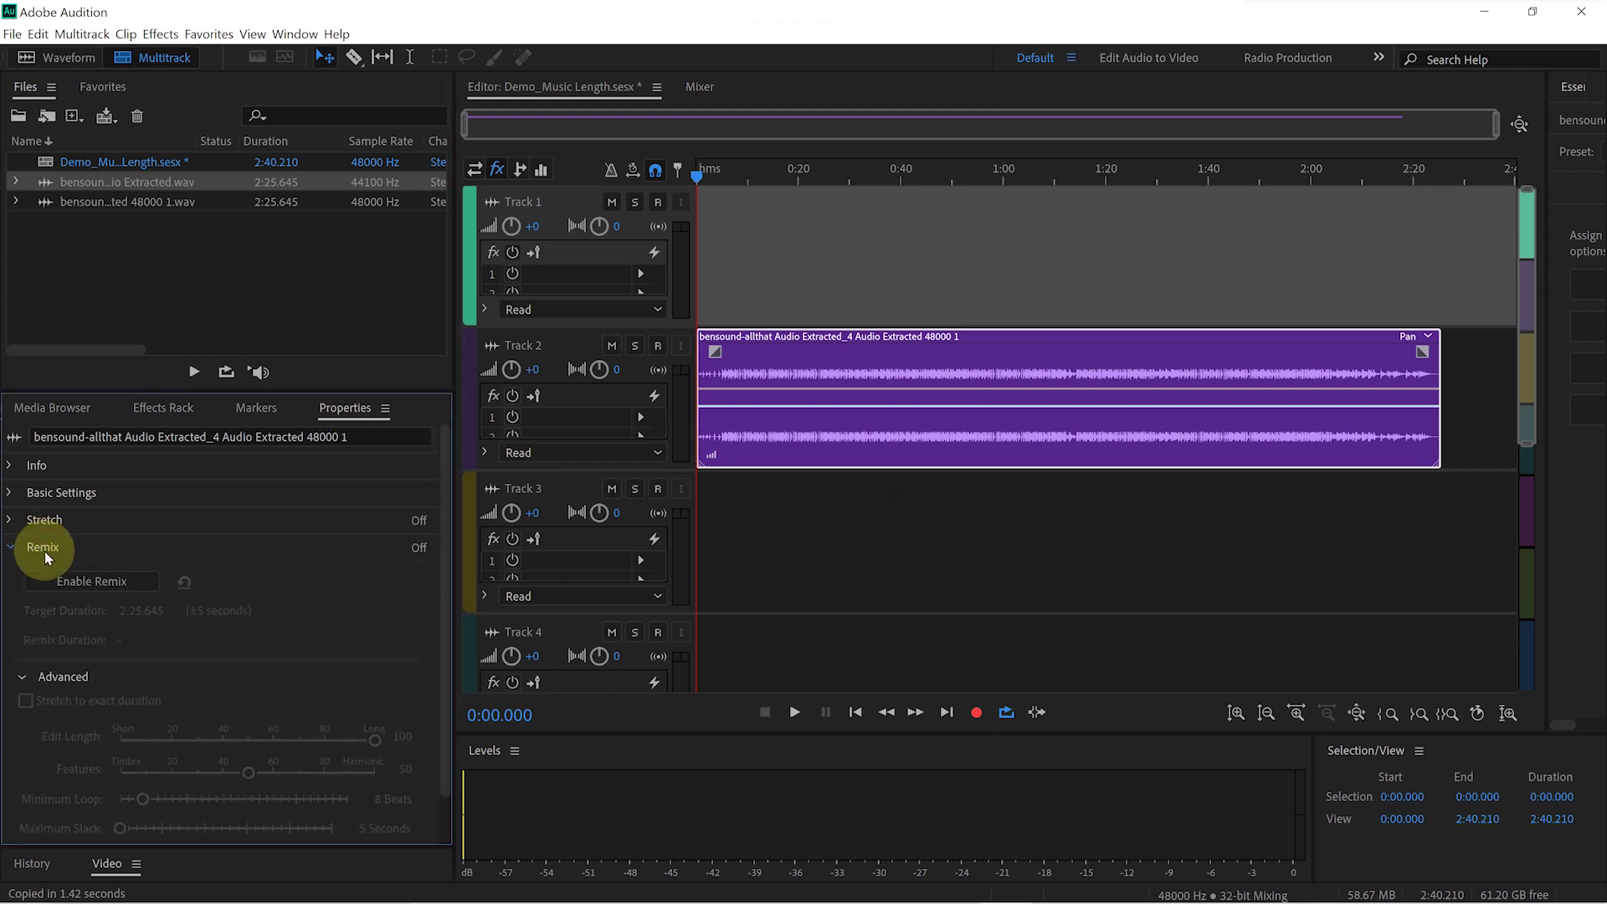
click(77, 580)
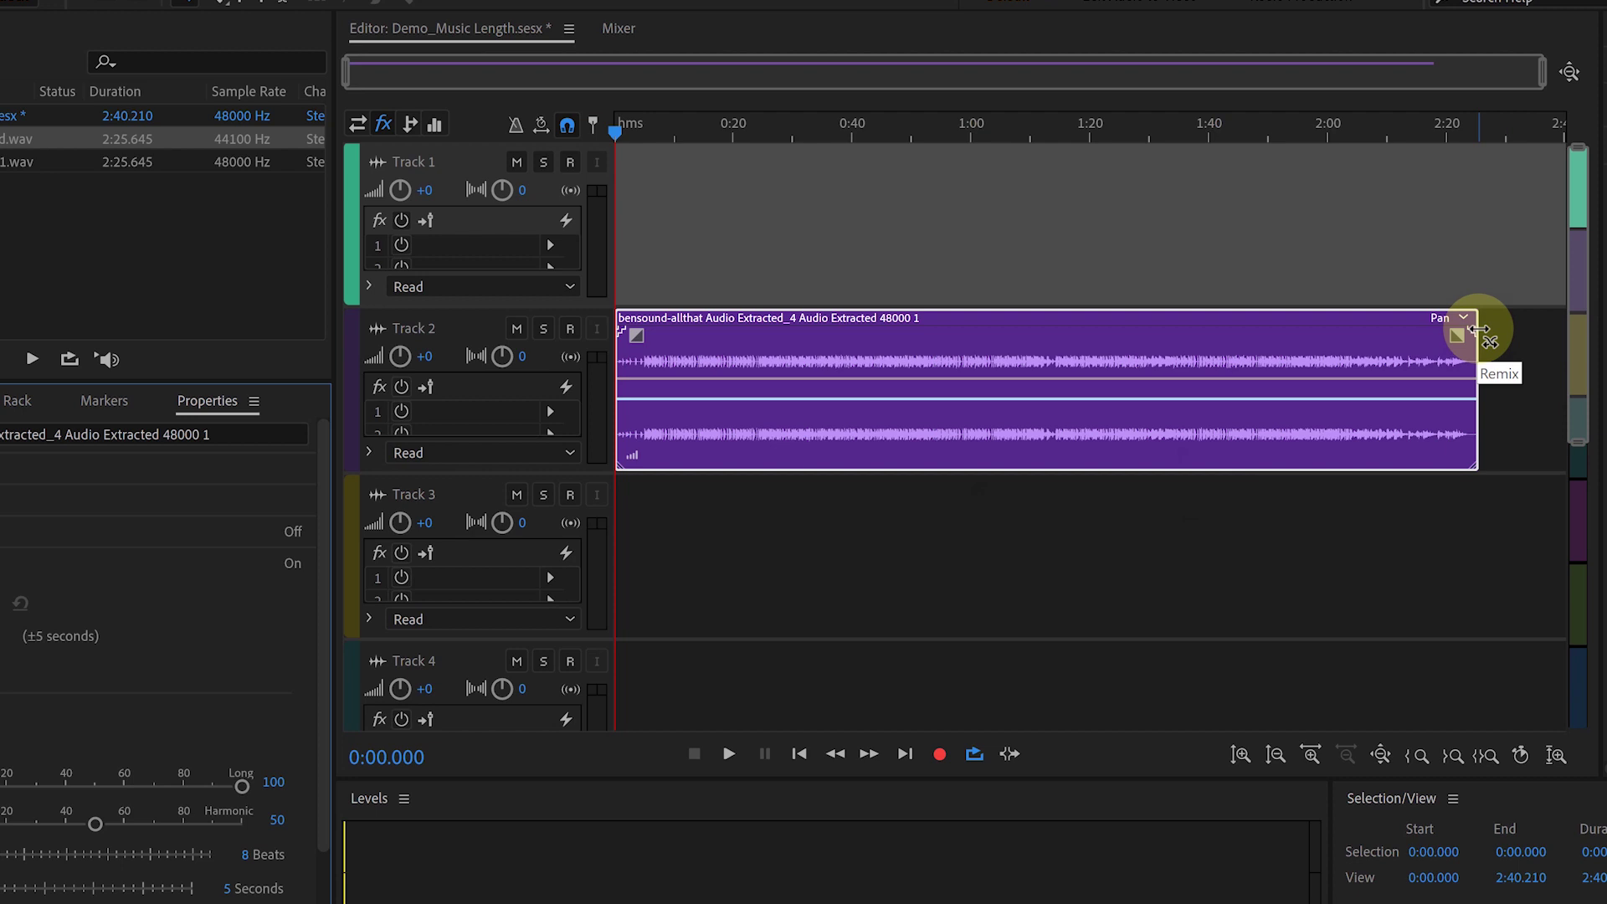
click(1479, 331)
drag(1479, 330, 967, 335)
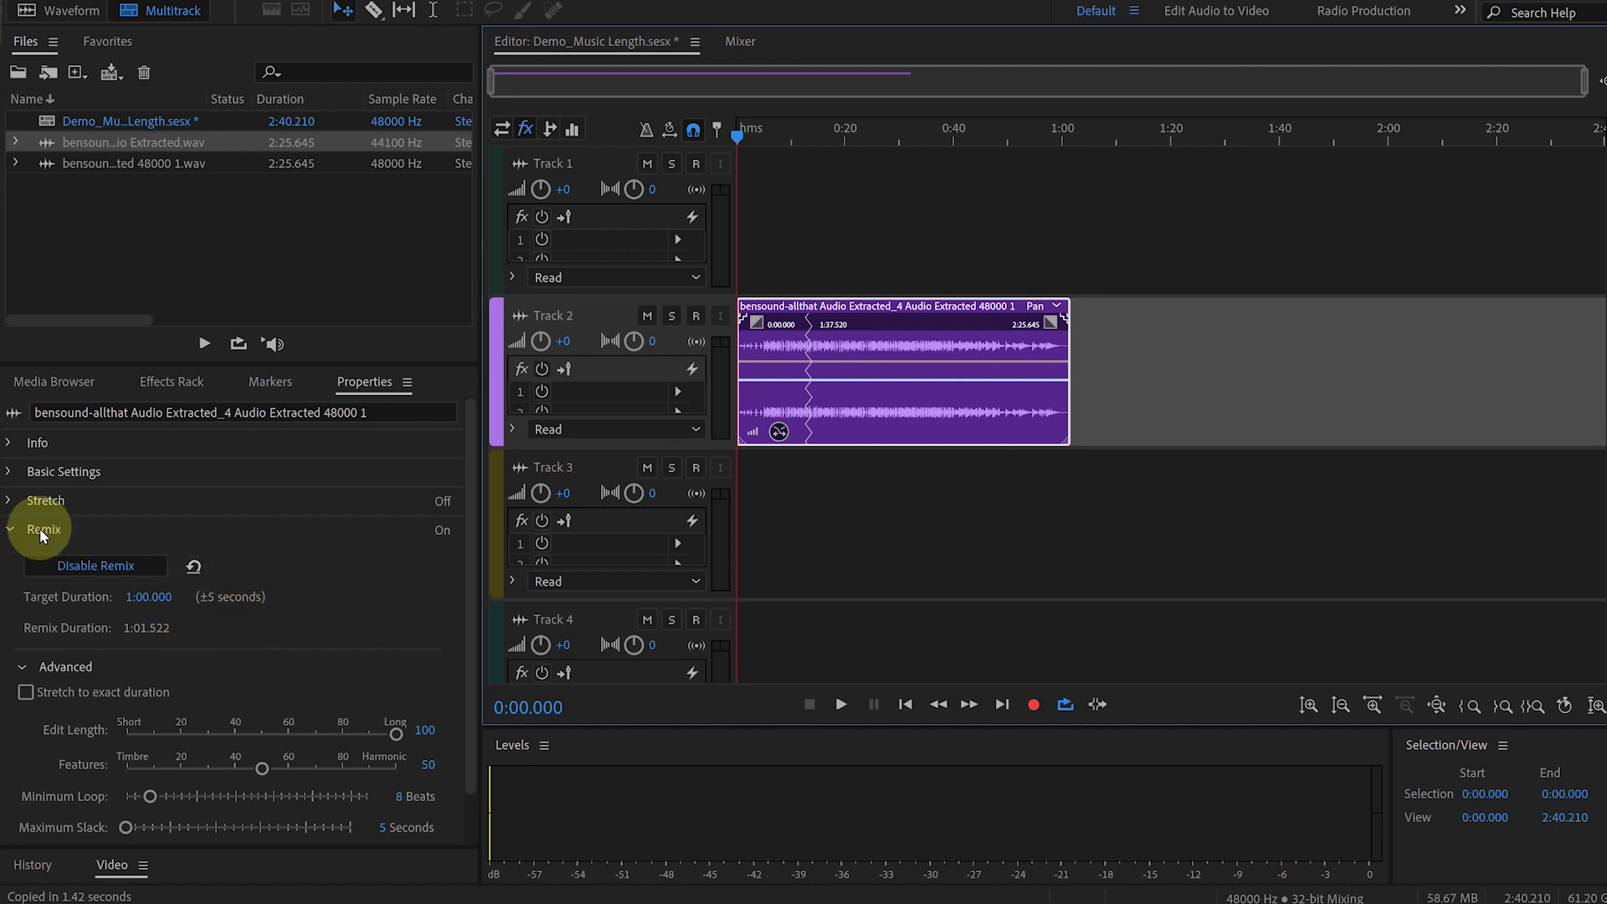
- Reset the remix and extend the Track 2 music remix out to 3:00.285
click(190, 570)
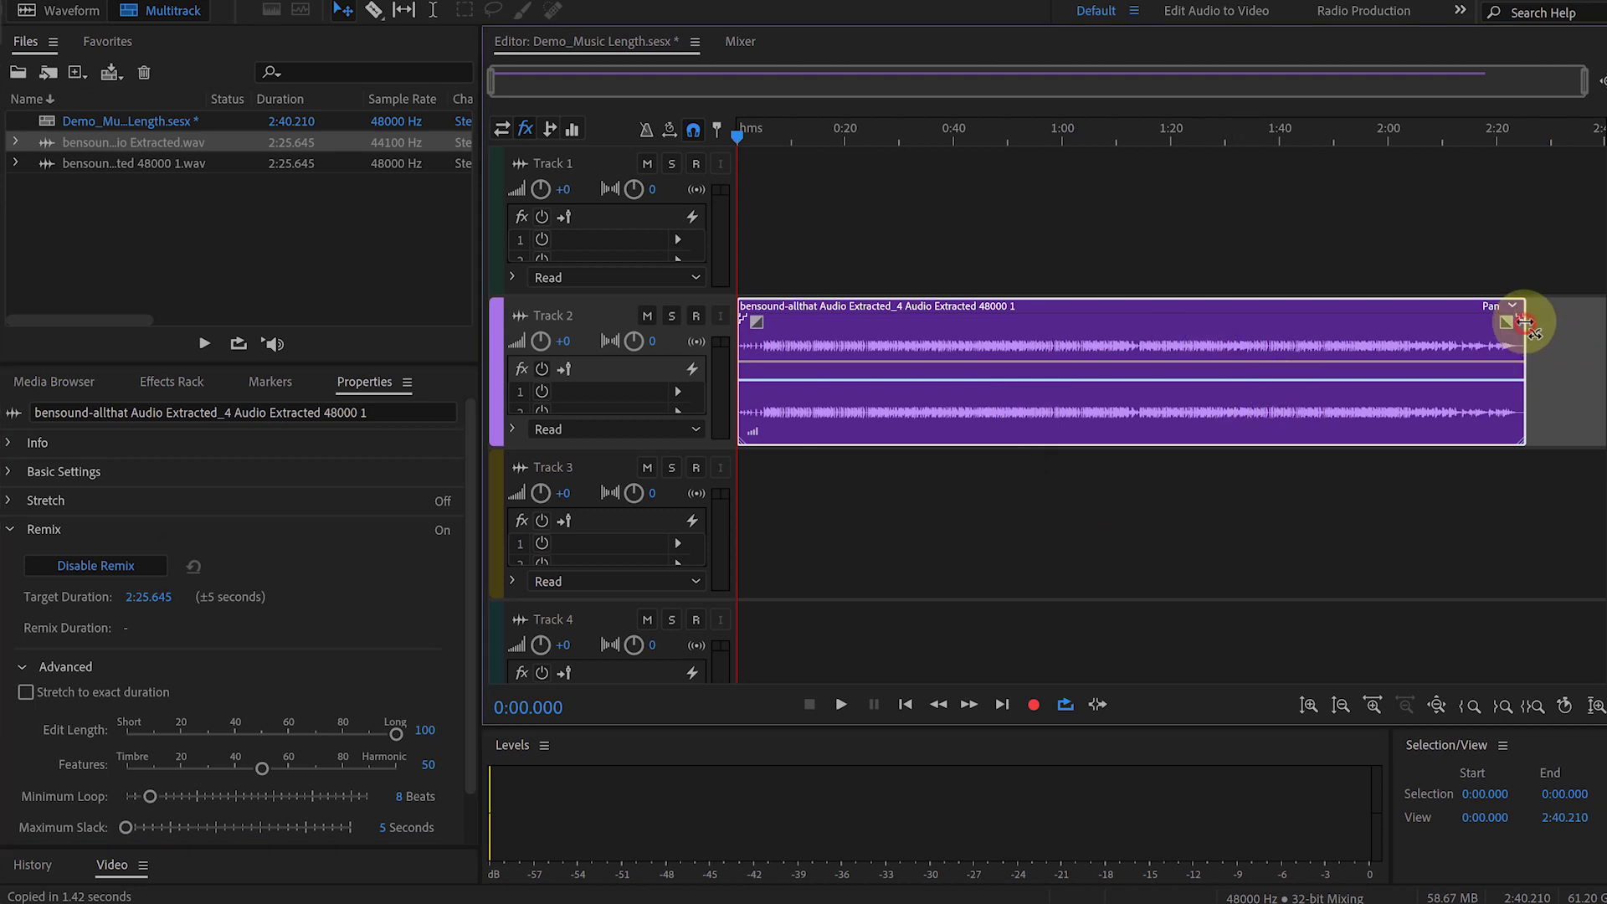
drag(1518, 320, 1406, 341)
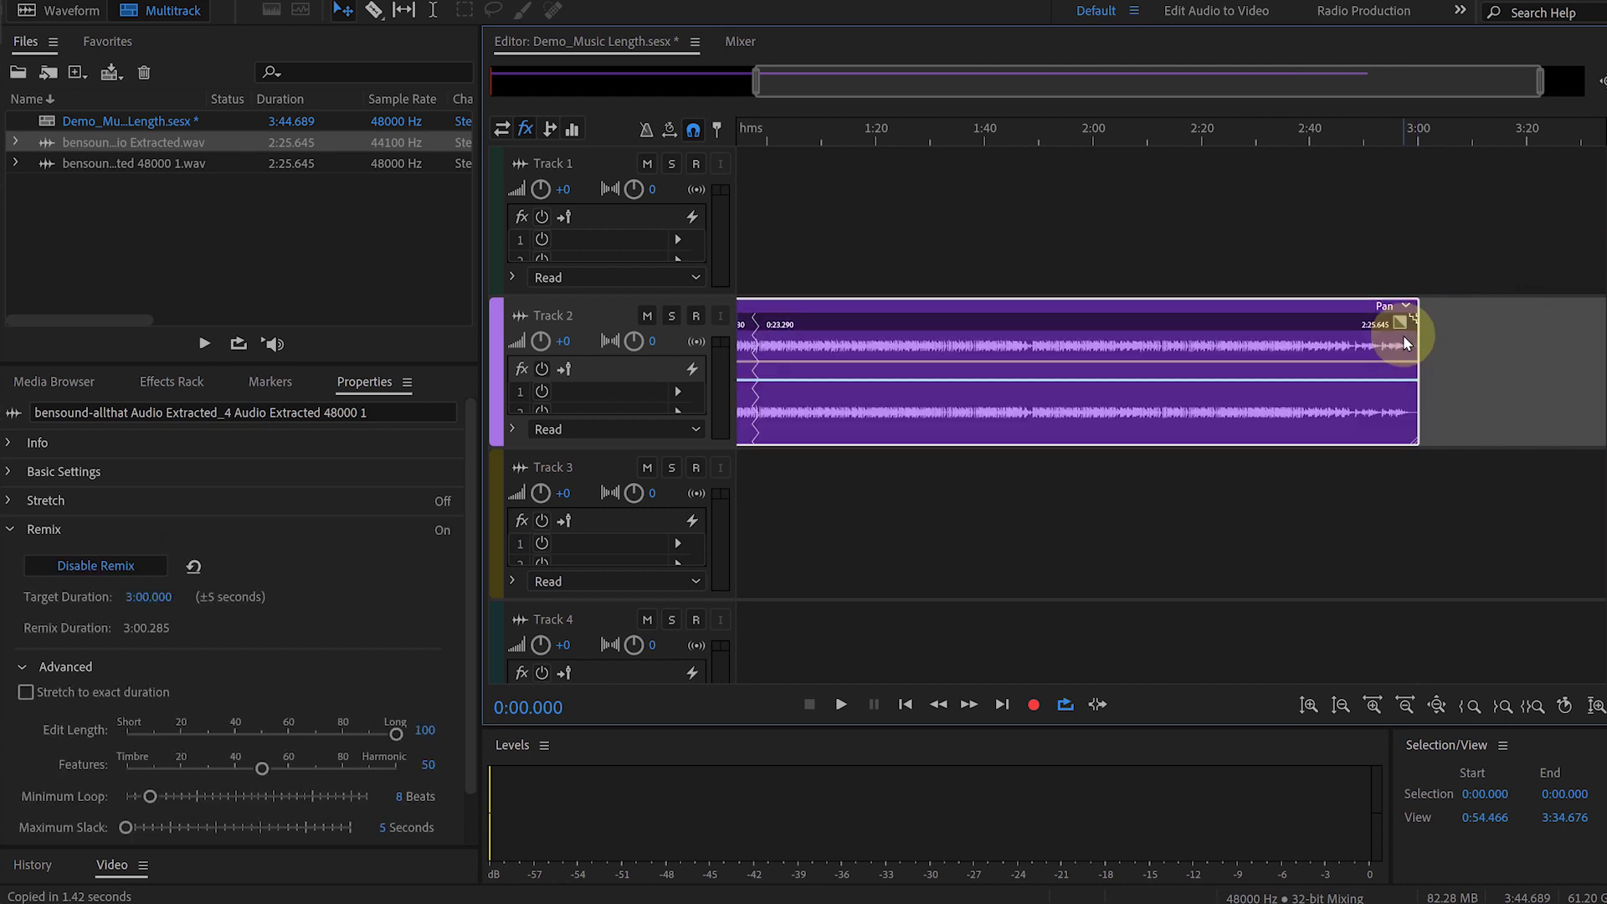
scroll(1298, 387, down, 2)
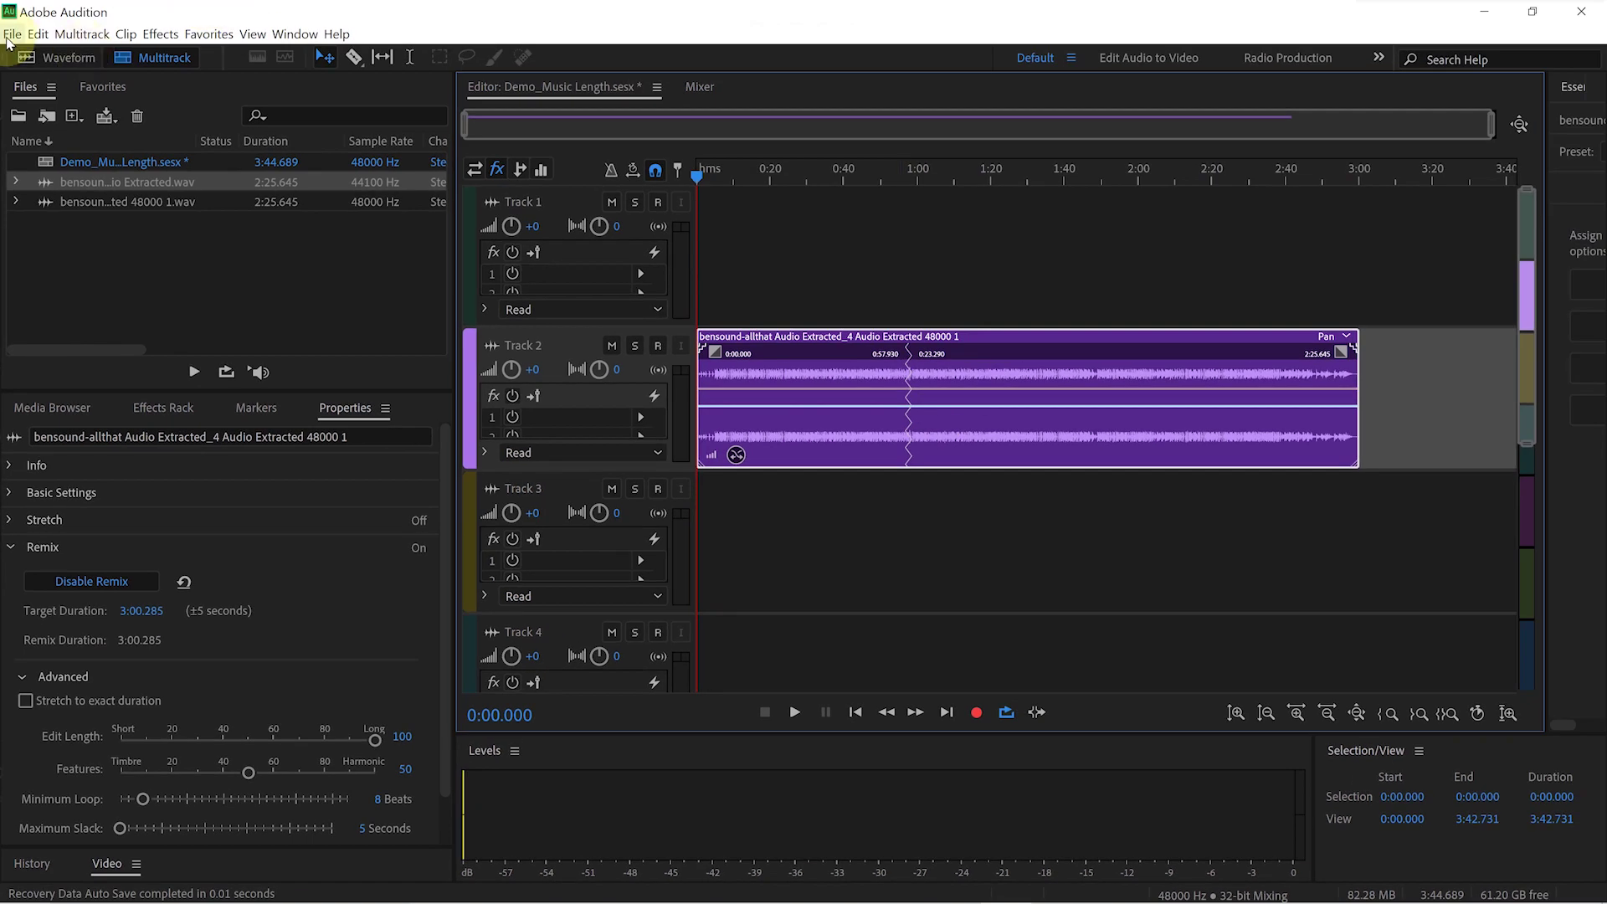
- Export the session to Adobe Premiere Pro with Open in Adobe Premiere Pro left checked
click(12, 35)
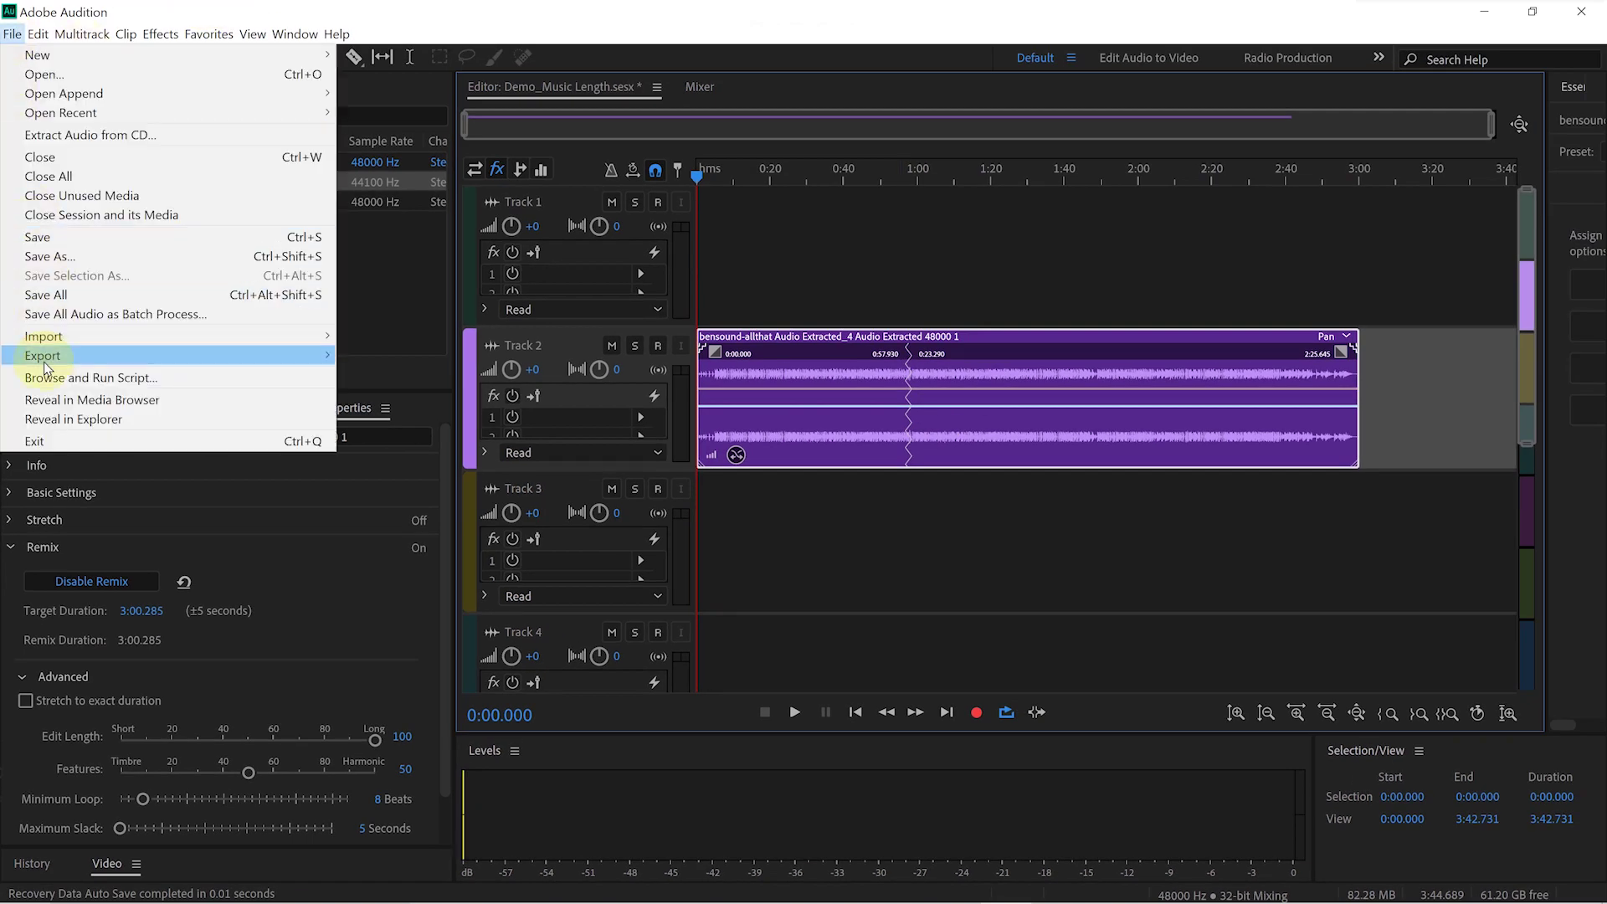
mouse_move(44, 361)
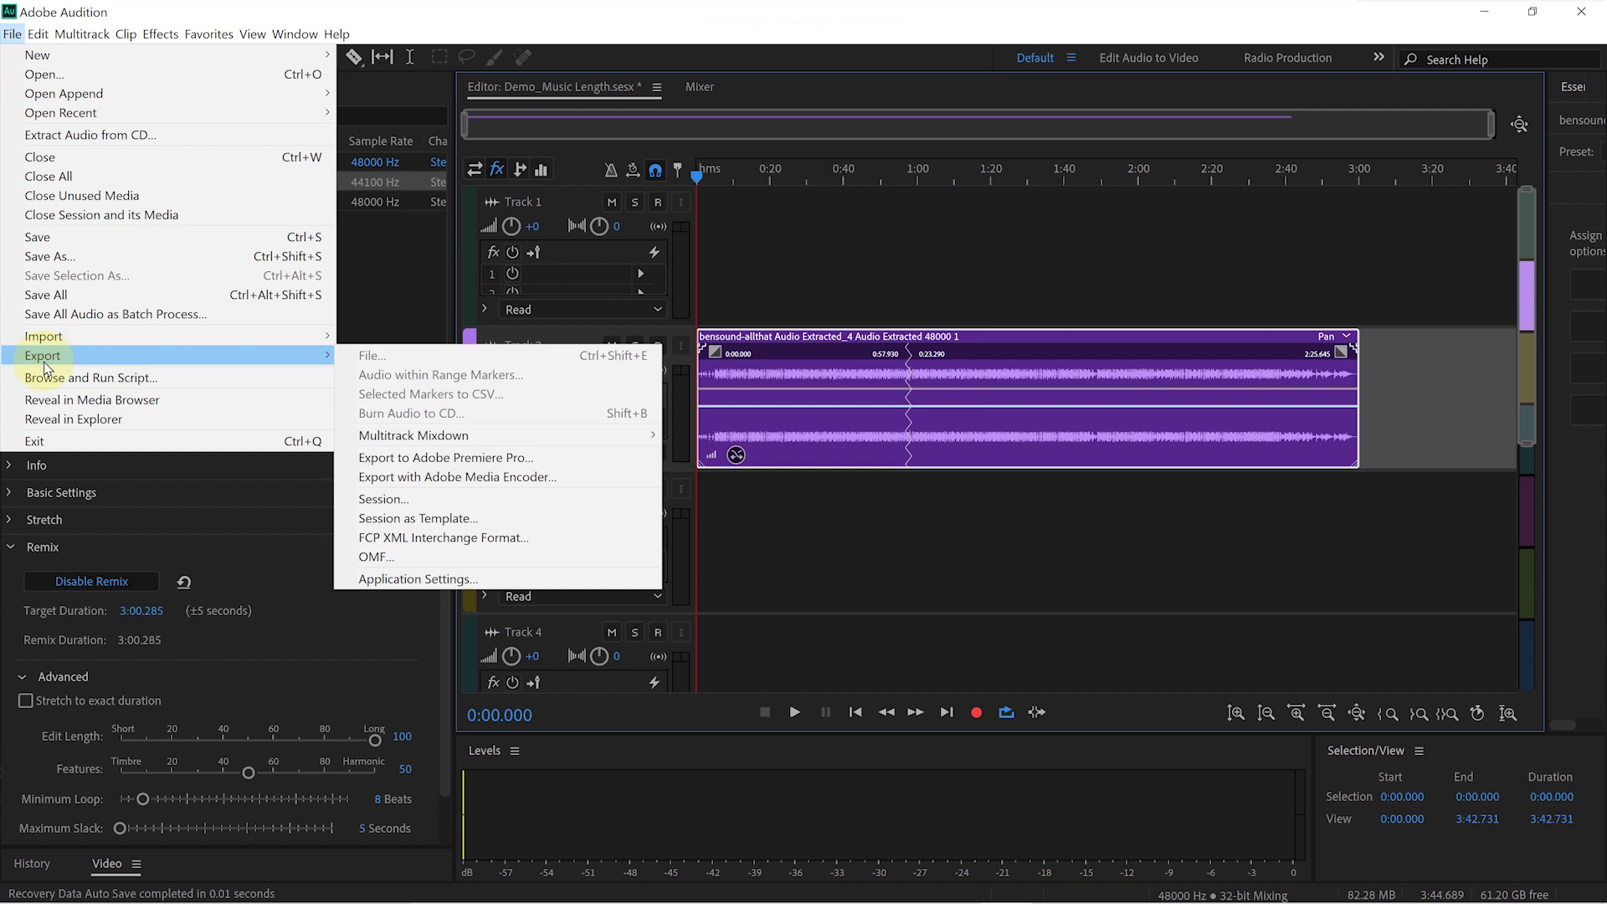
click(440, 460)
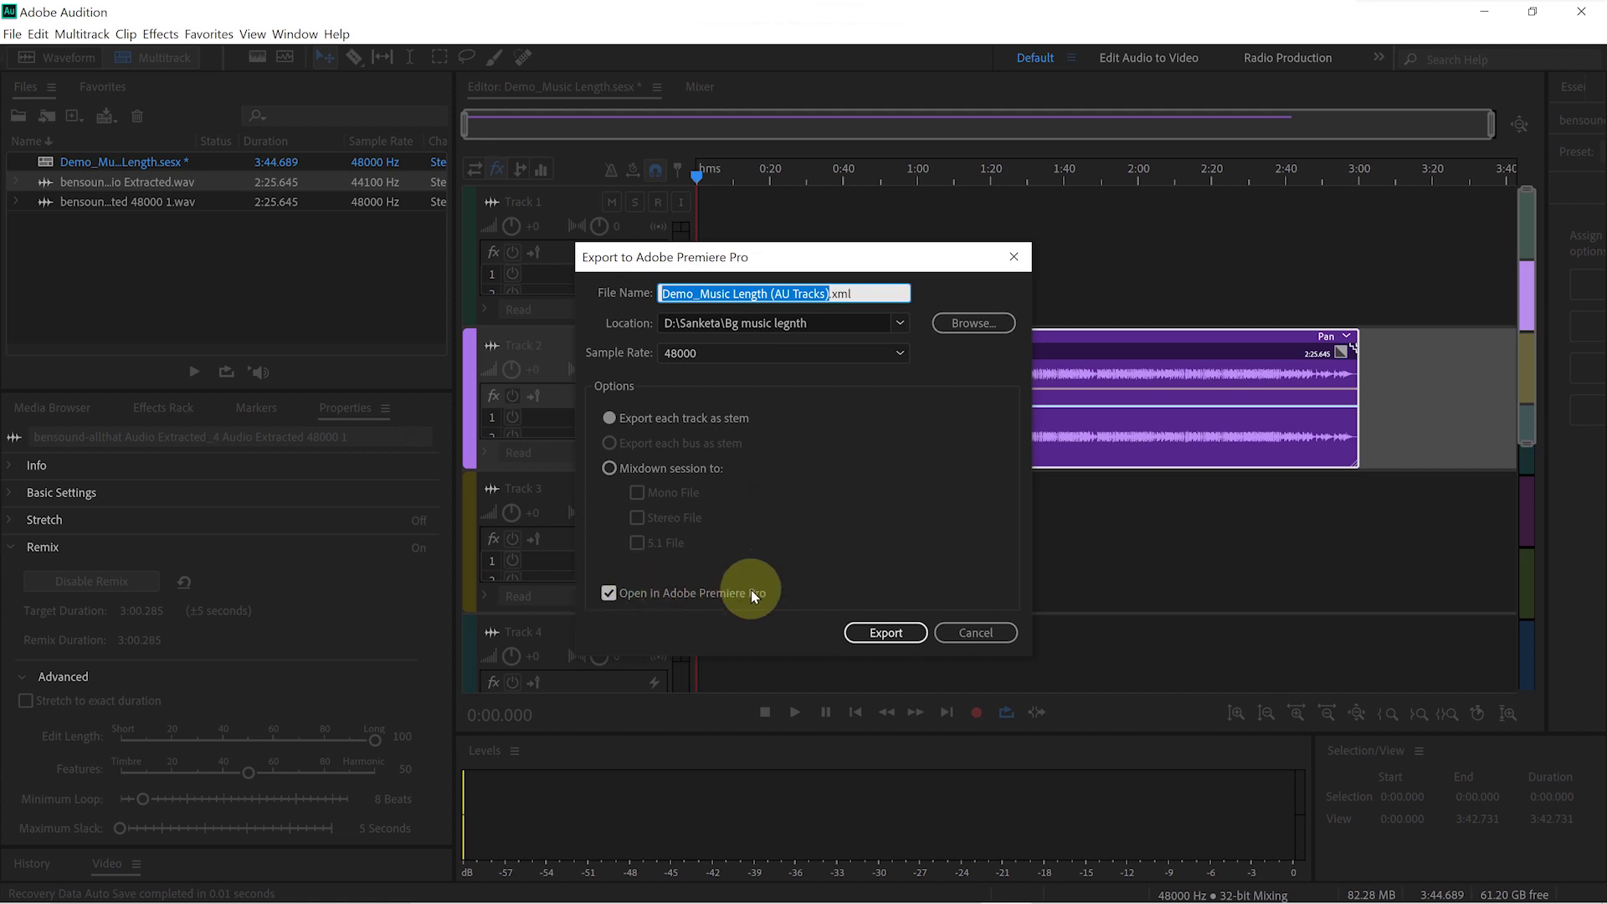
click(883, 633)
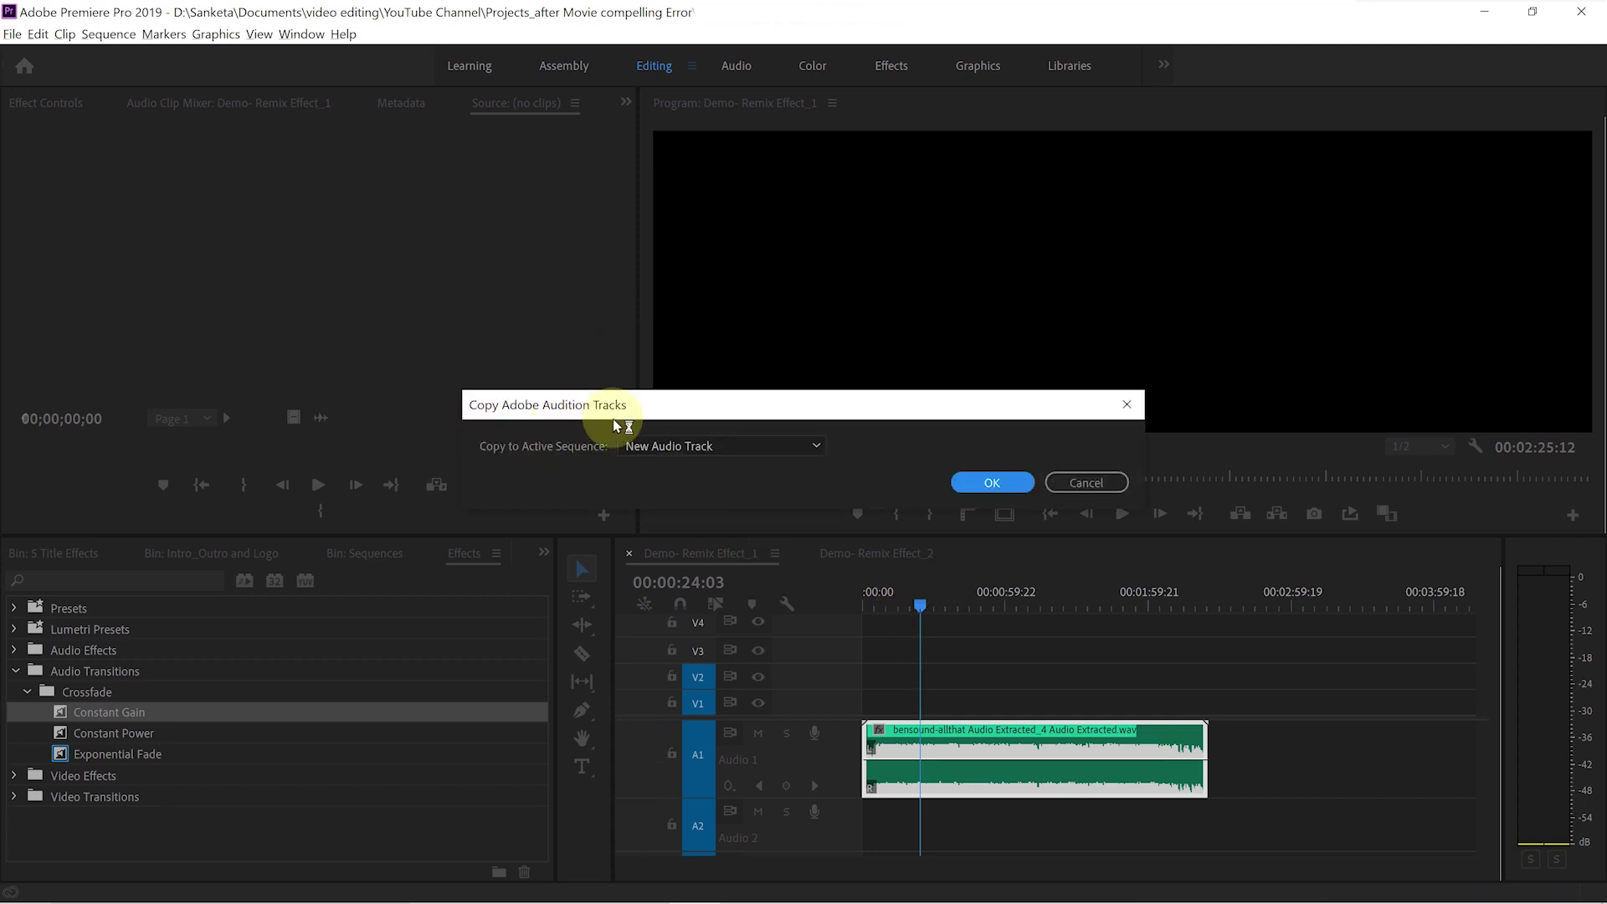
- Copy the Audition tracks into the sequence with Audio 1 as the destination track
click(818, 448)
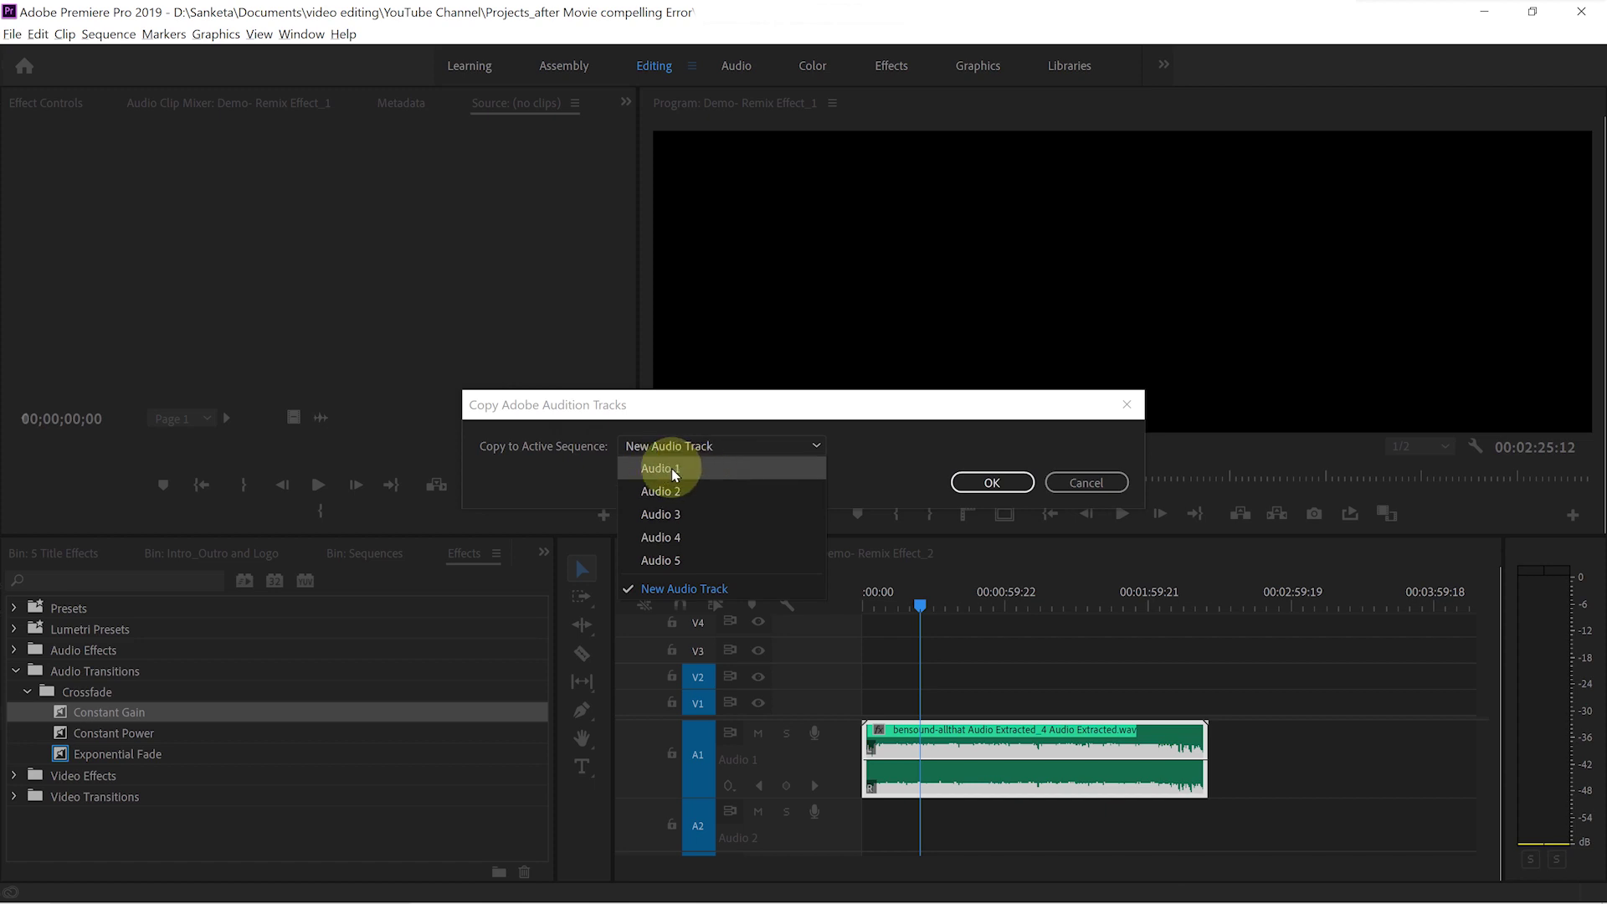
click(660, 468)
click(991, 482)
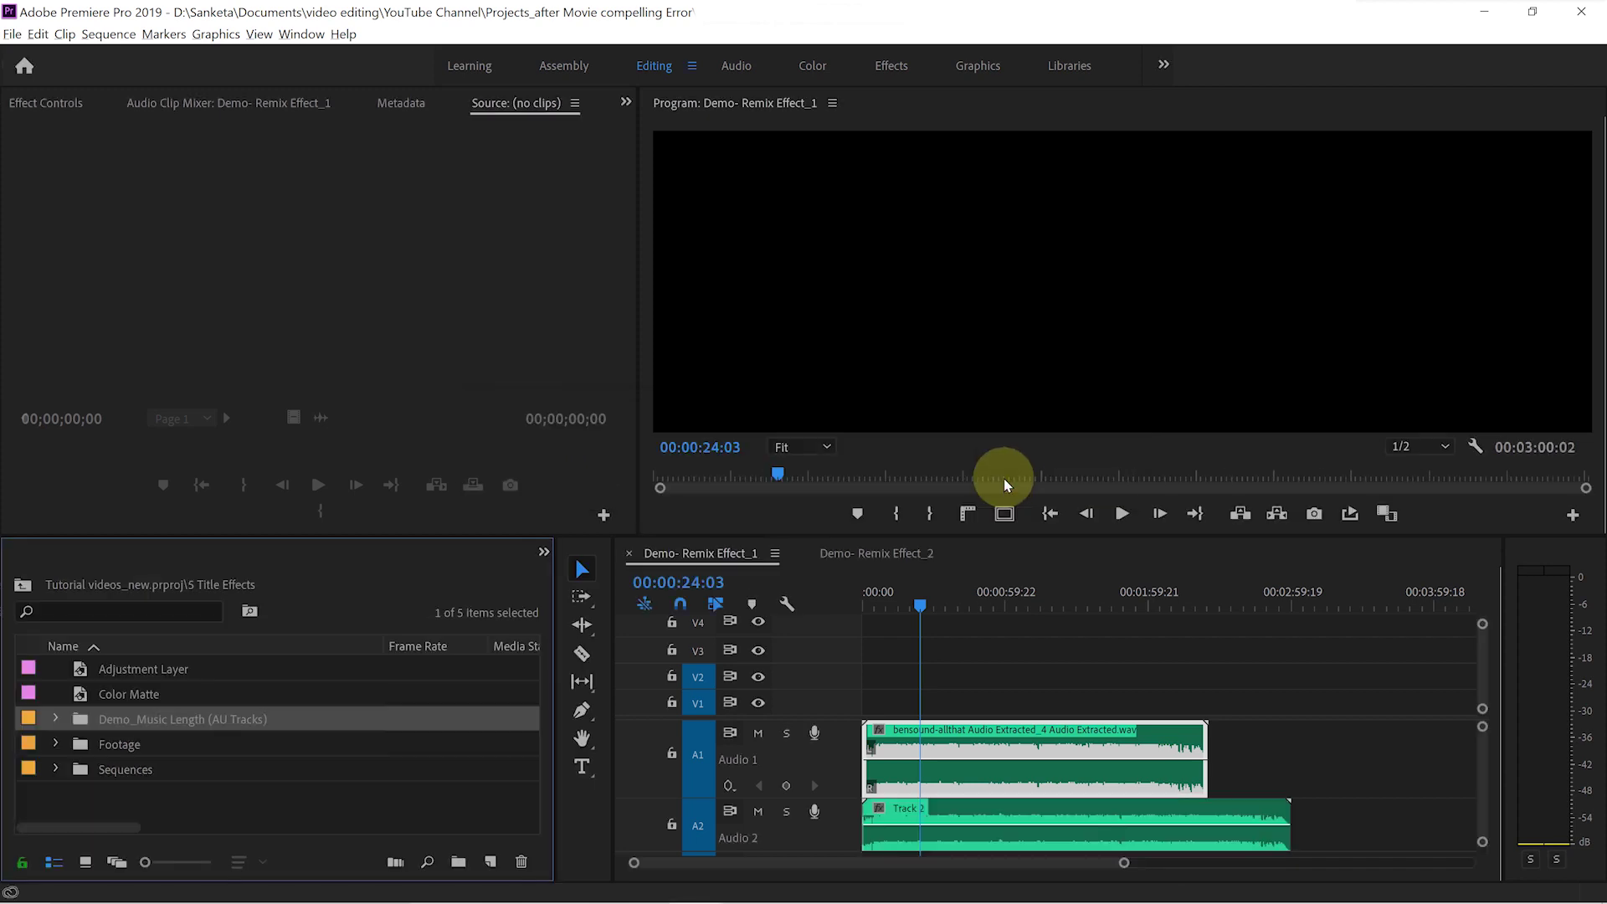
- Delete the original bensound clip from A1 and move the Track 2 remix up onto A1
click(1163, 802)
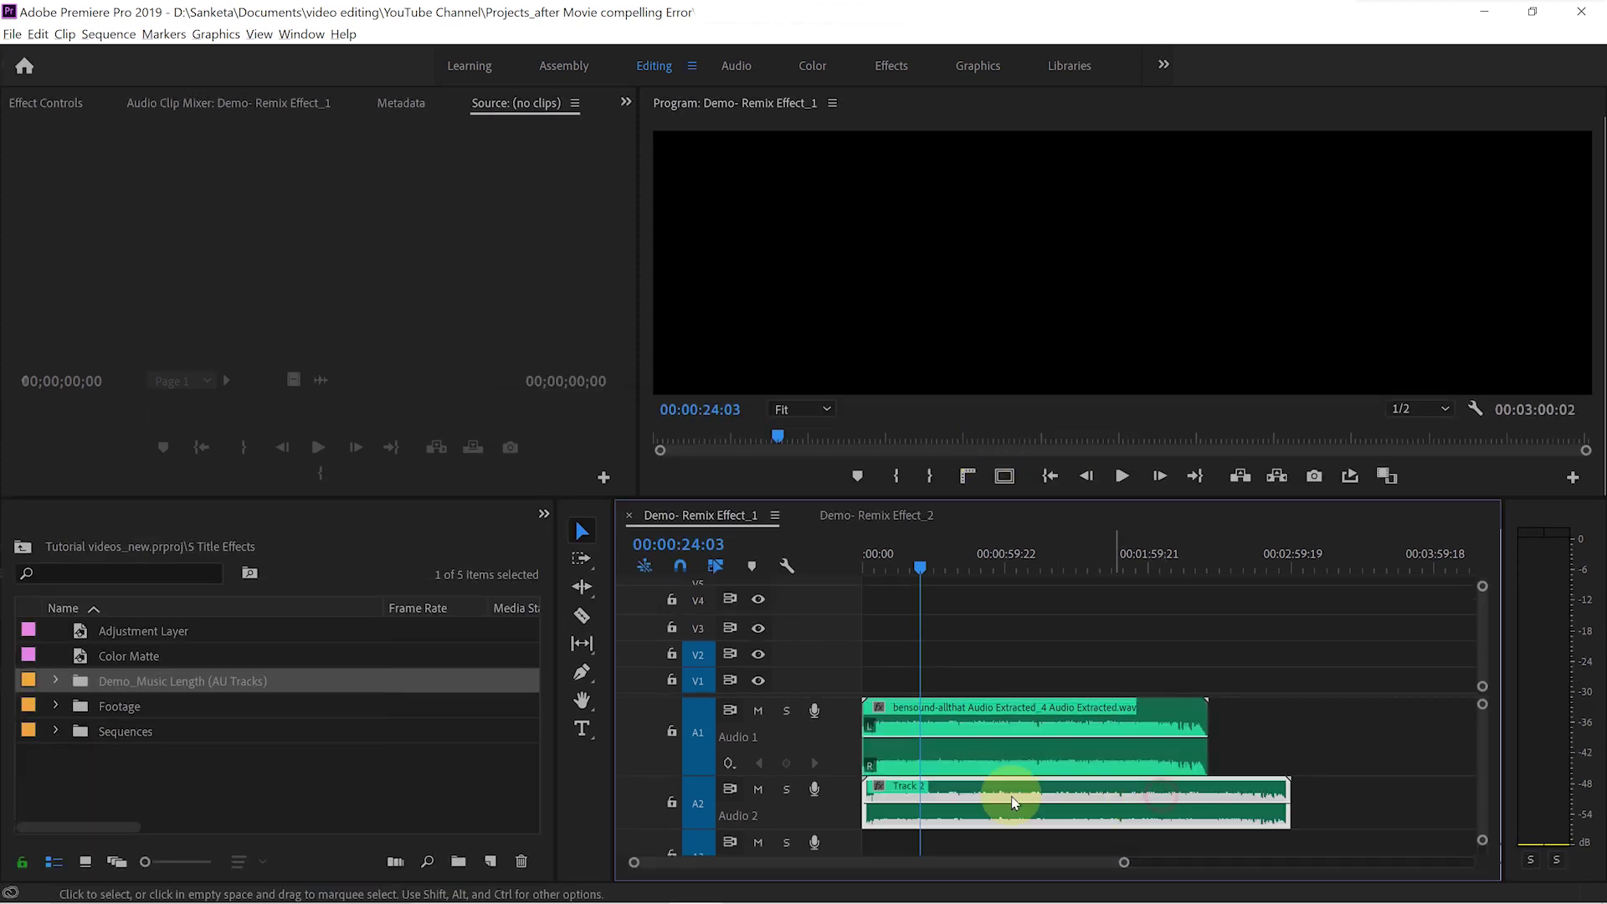
double_click(88, 681)
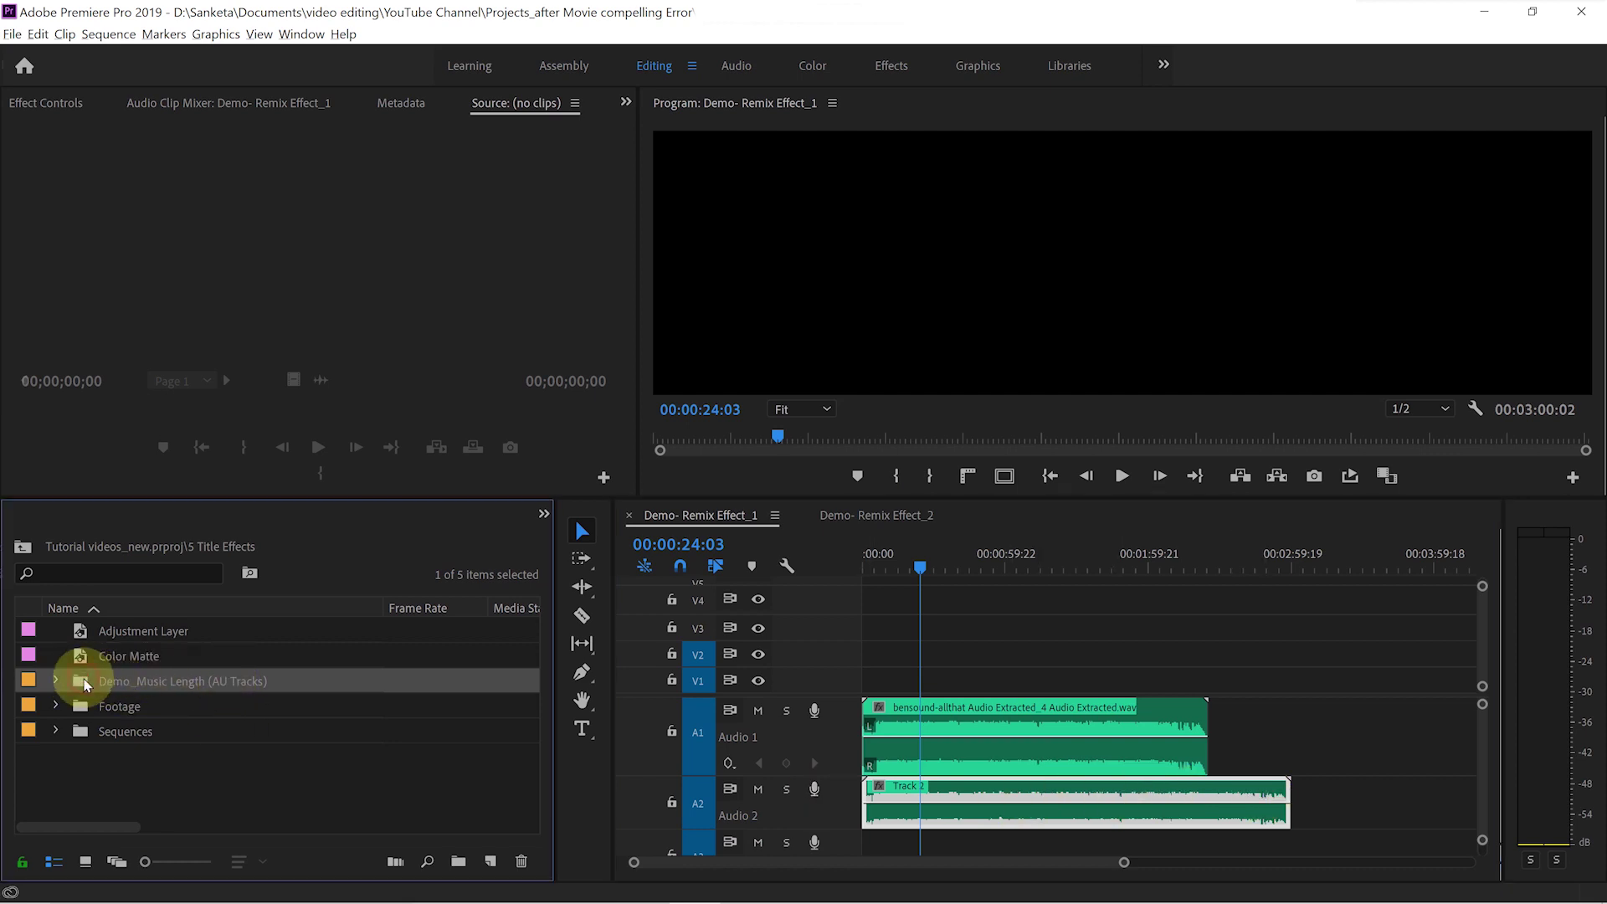
click(1009, 761)
key(Delete)
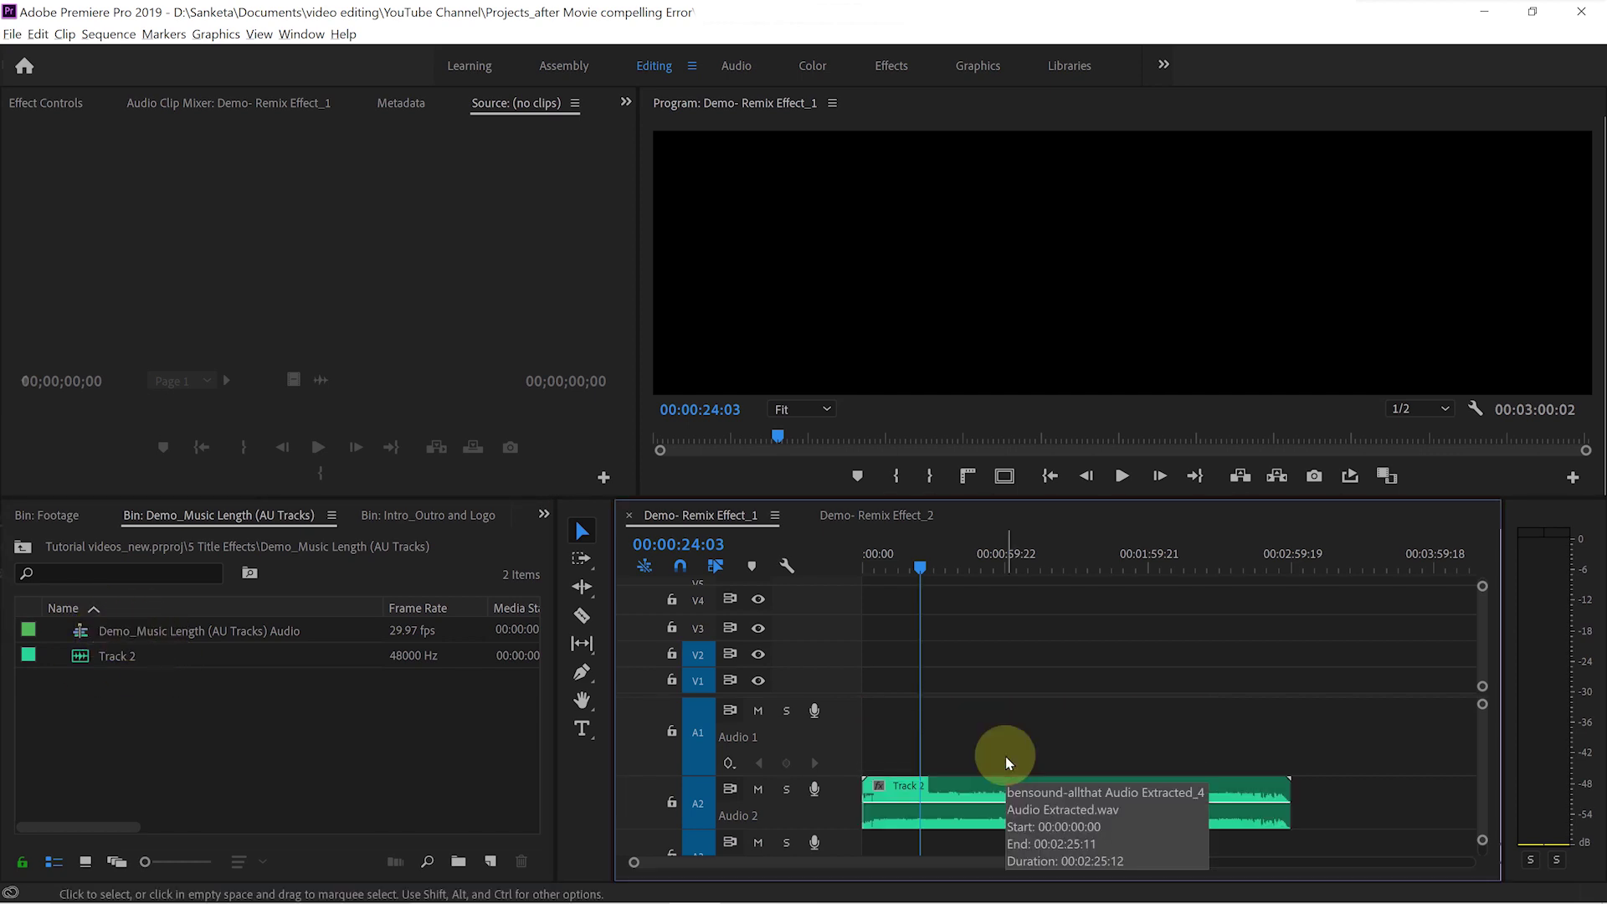
key(alt+Up)
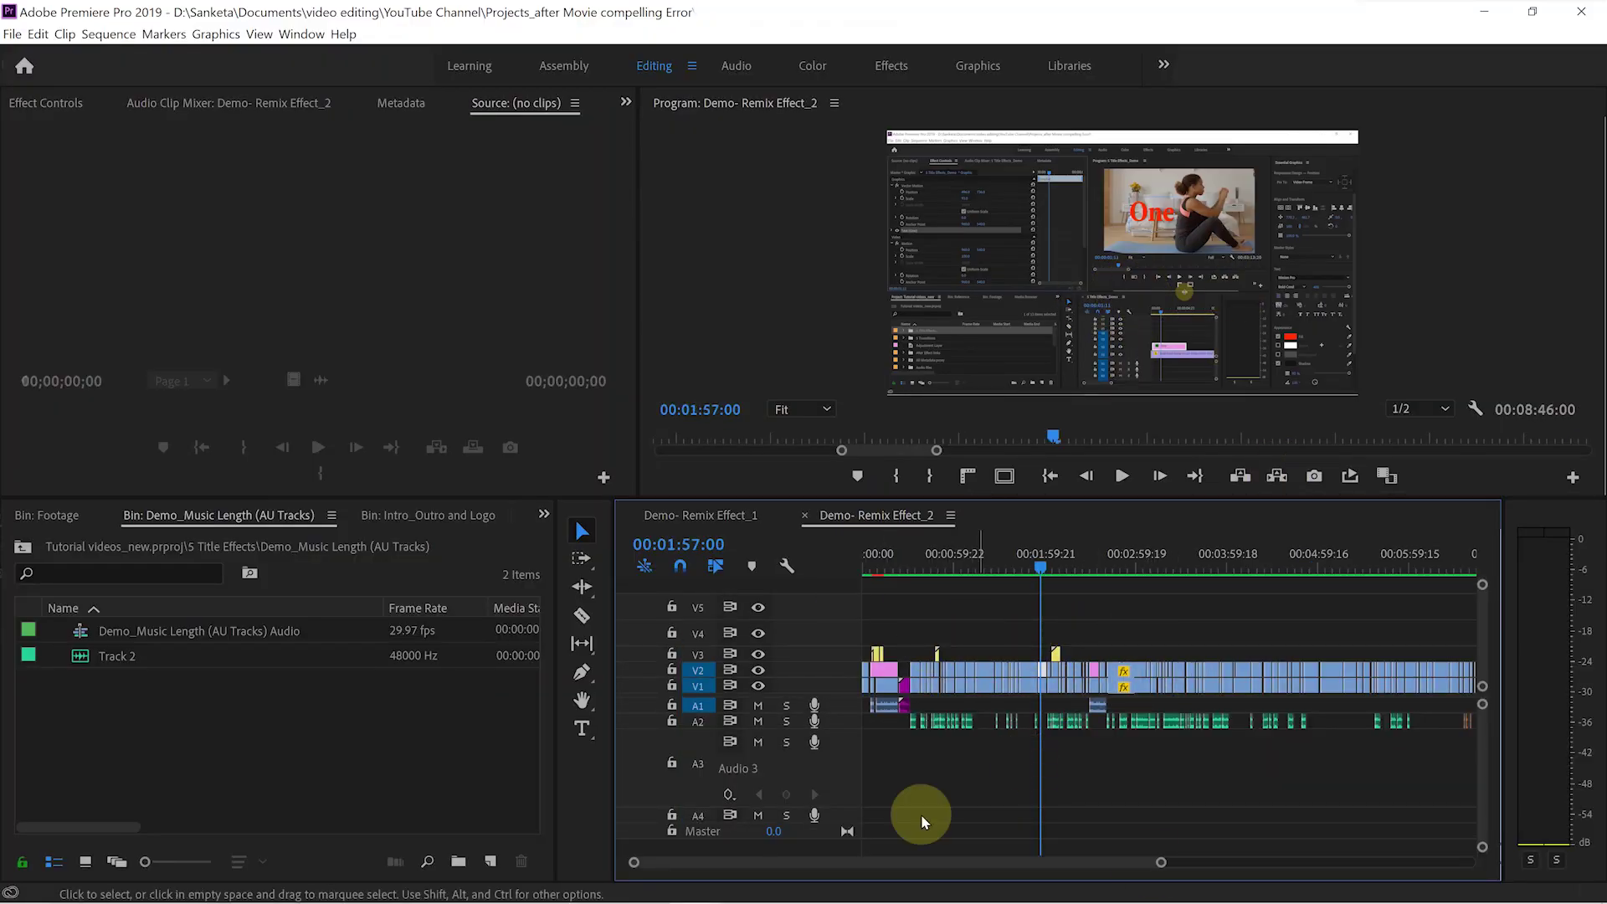
- Zoom out the Demo- Remix Effect_2 timeline, scrub through it, and jump to its 00:08:46:00 end
drag(1160, 864, 1281, 864)
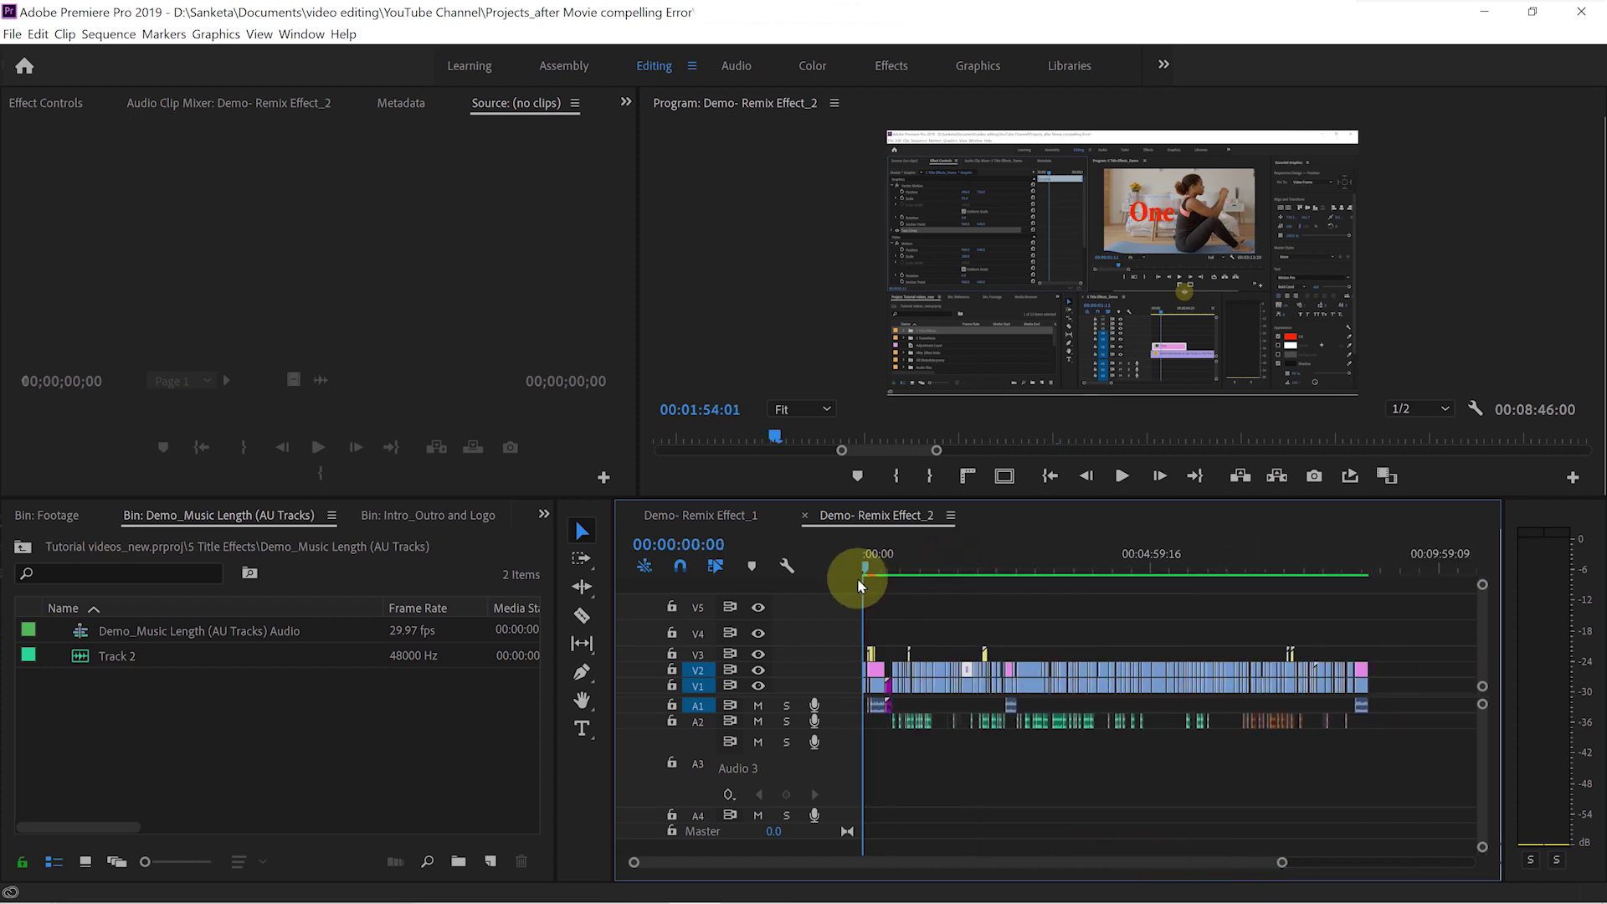
drag(860, 584, 1186, 635)
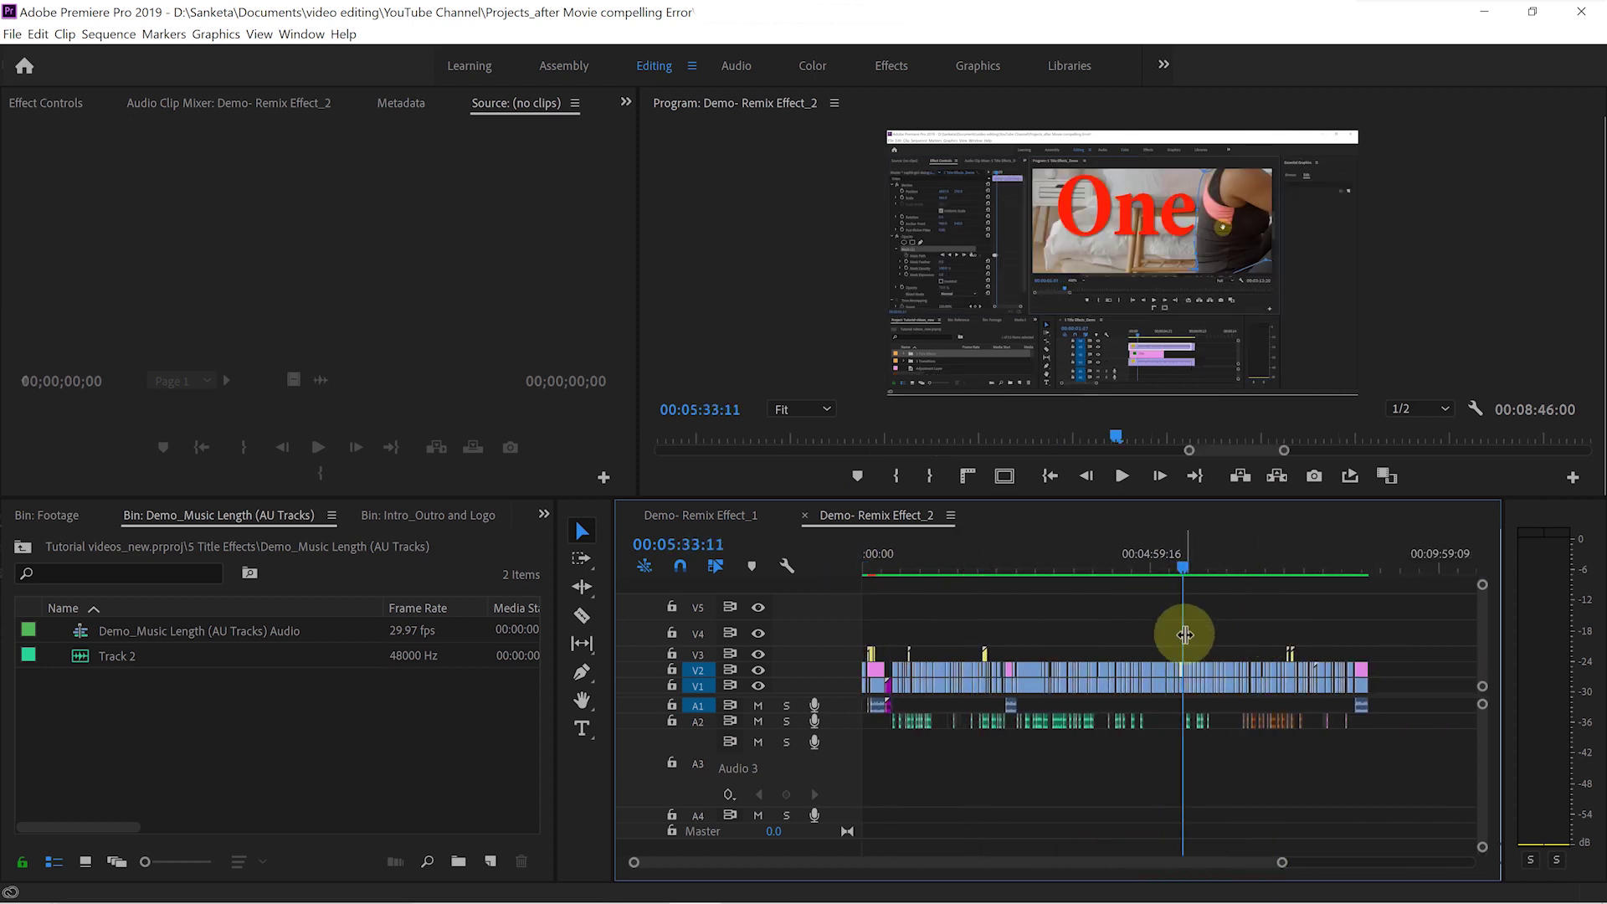
key(End)
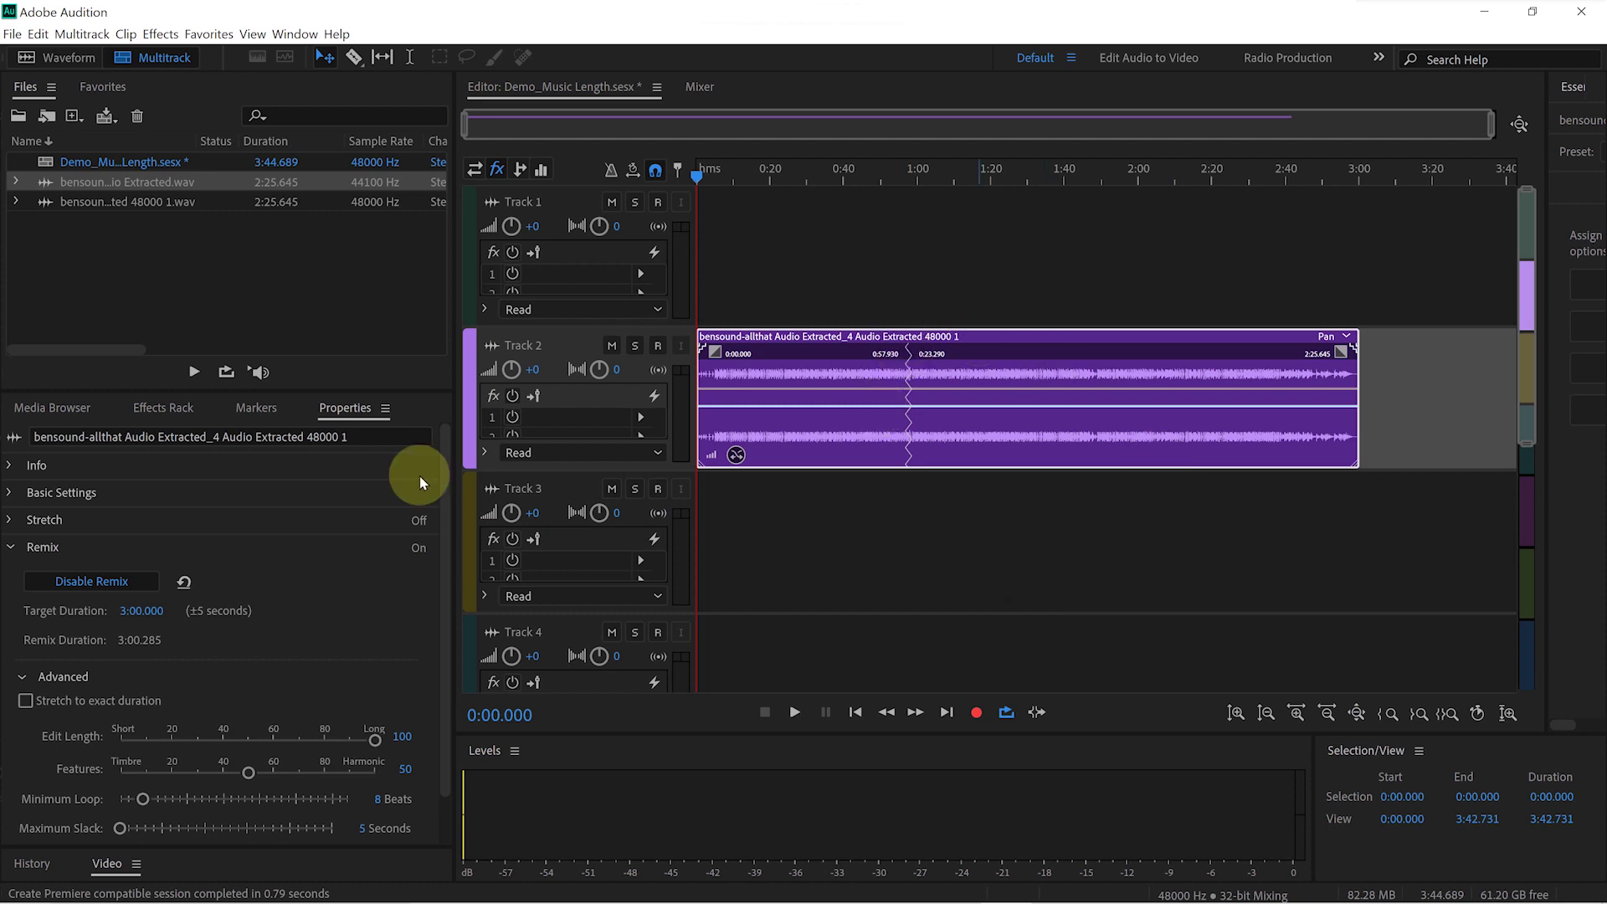
- Extend the Track 2 remix to about nine minutes (8:46.674) and zoom out to see it
drag(1354, 350, 1094, 393)
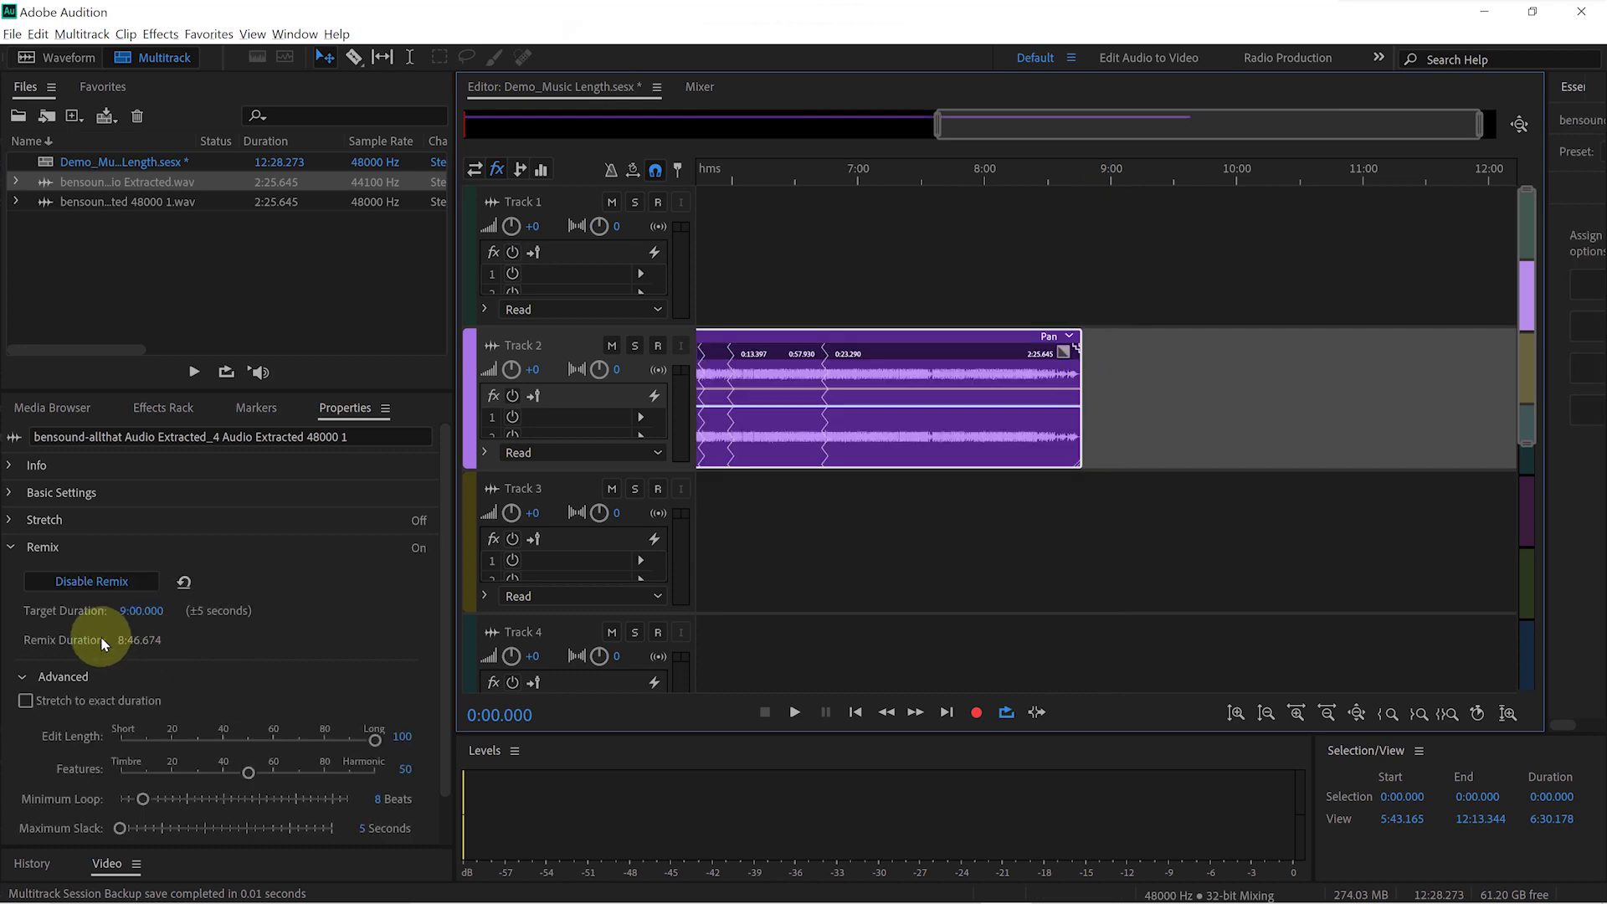
drag(1055, 150, 635, 129)
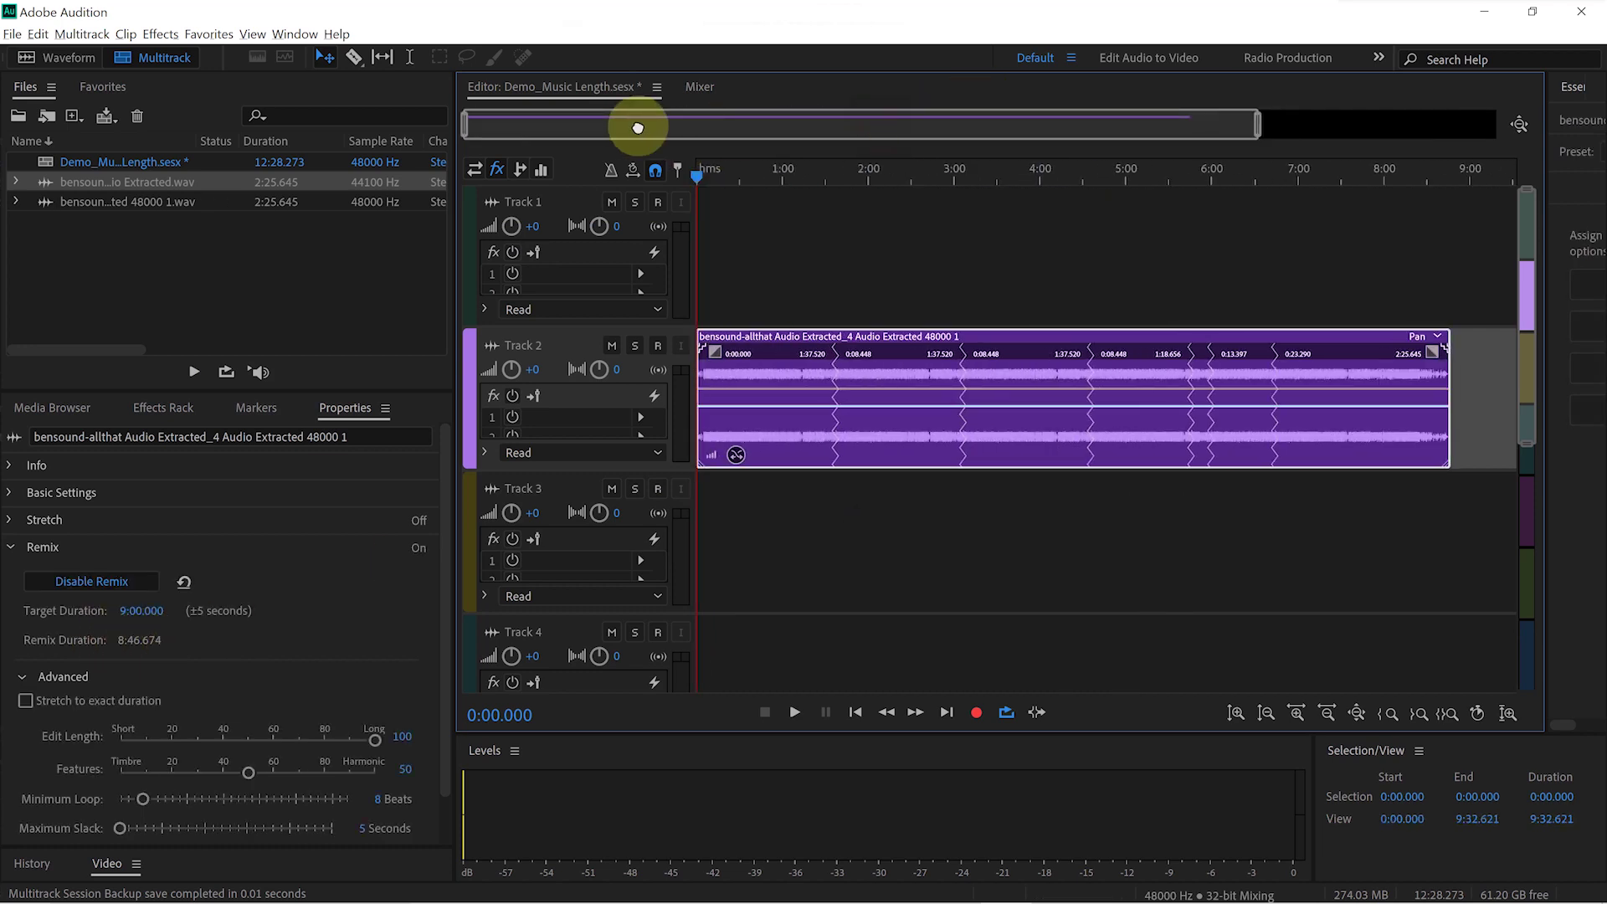
drag(1258, 121, 1284, 122)
- Export the remixed session to Adobe Premiere Pro again
click(11, 34)
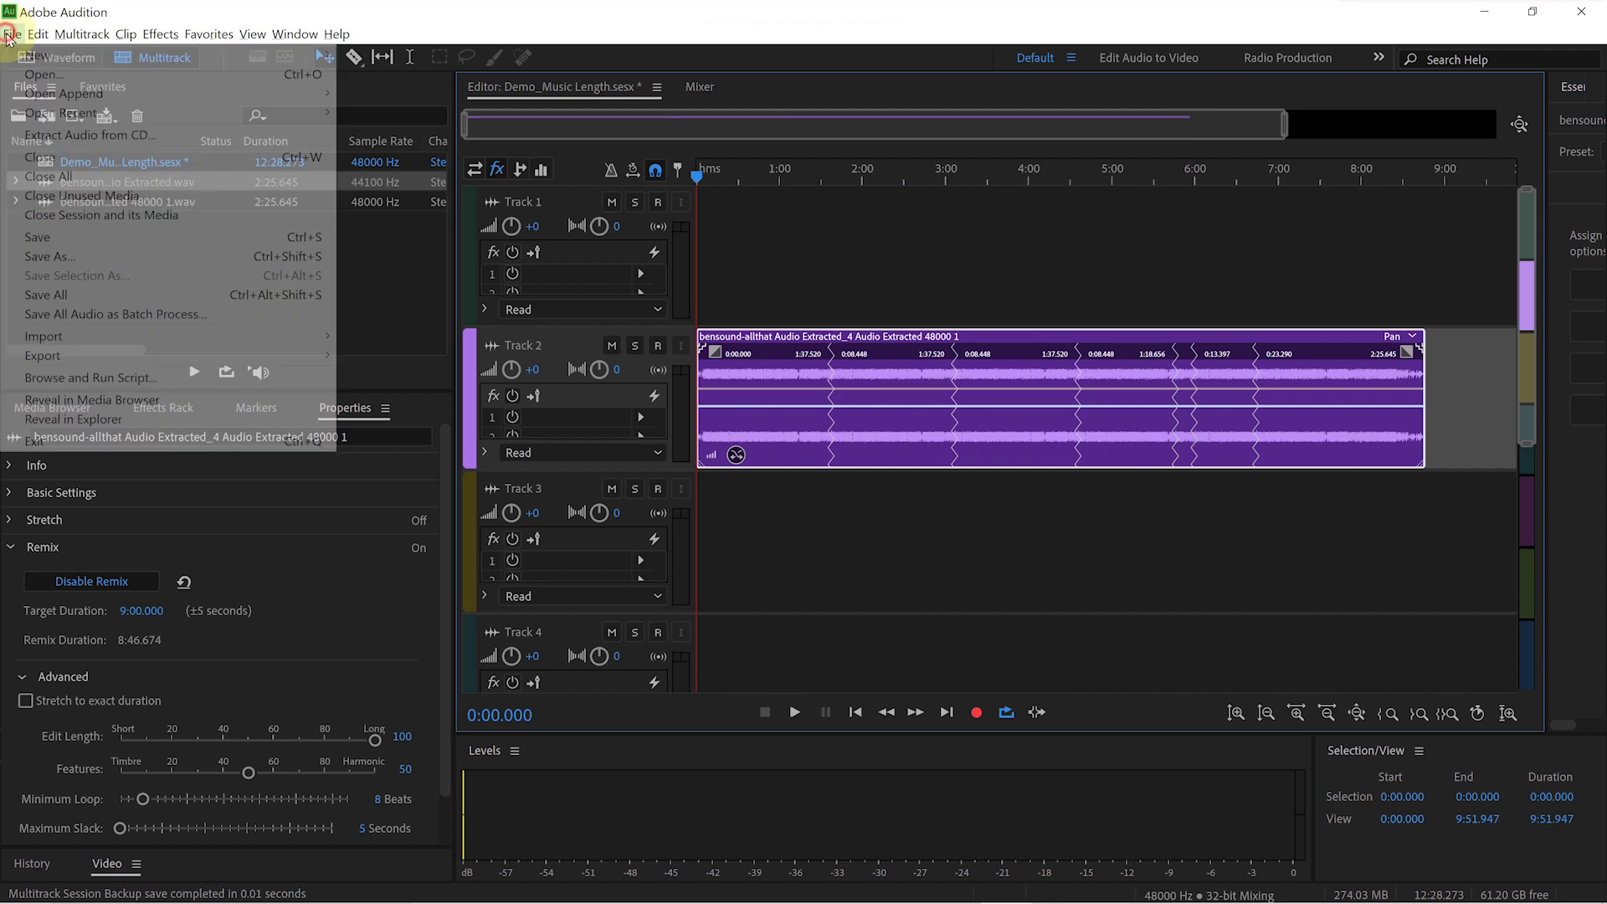
mouse_move(76, 360)
click(431, 462)
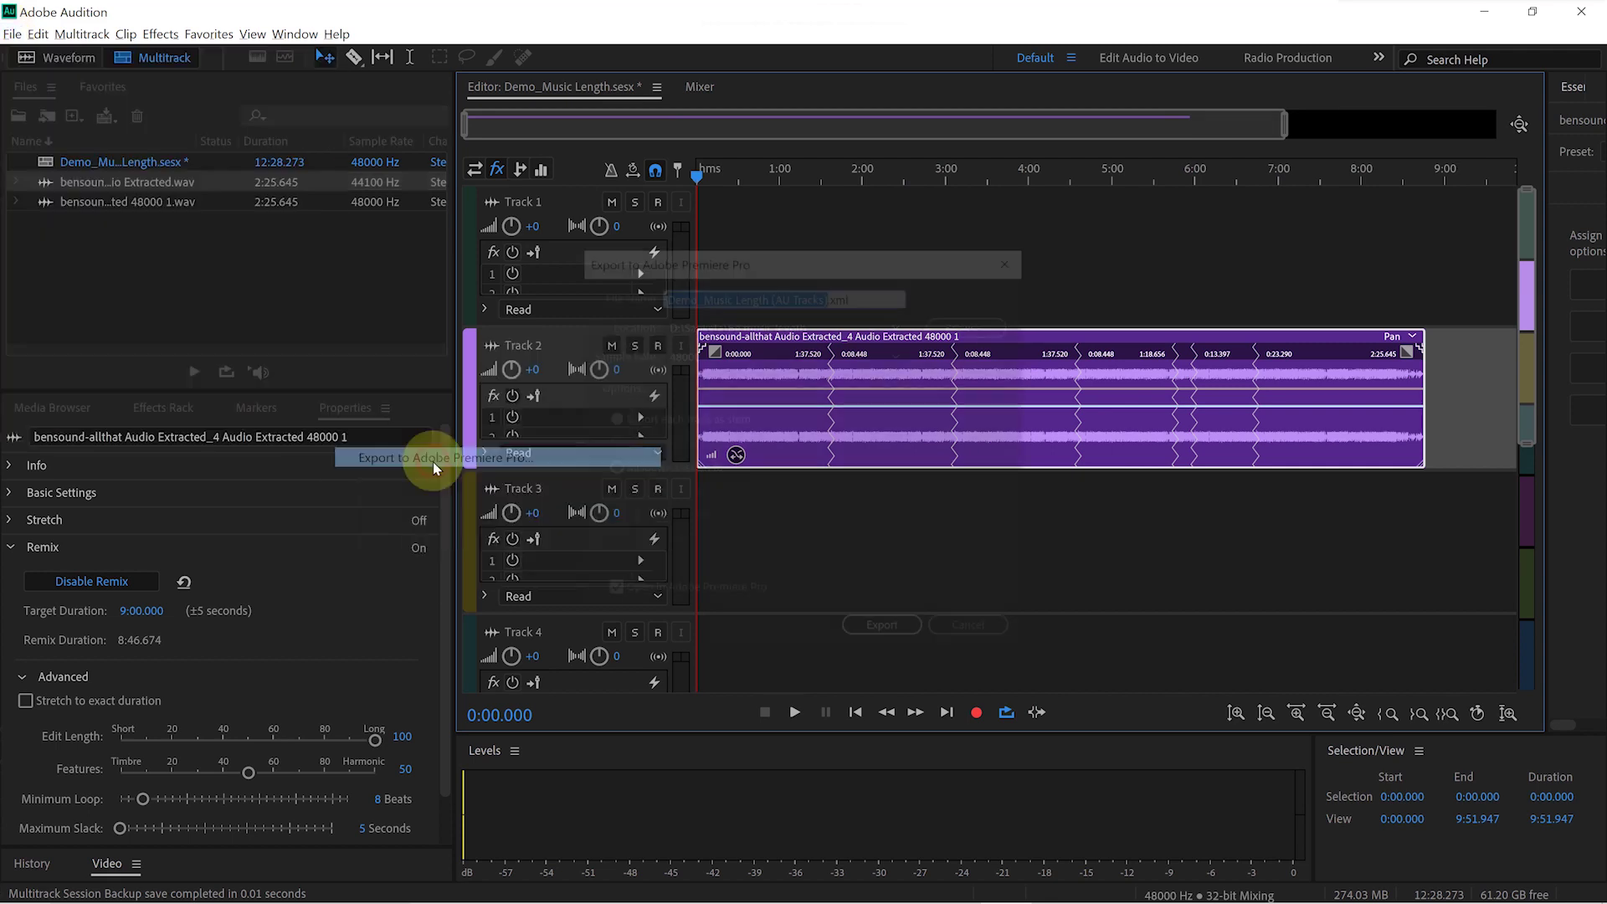
click(887, 633)
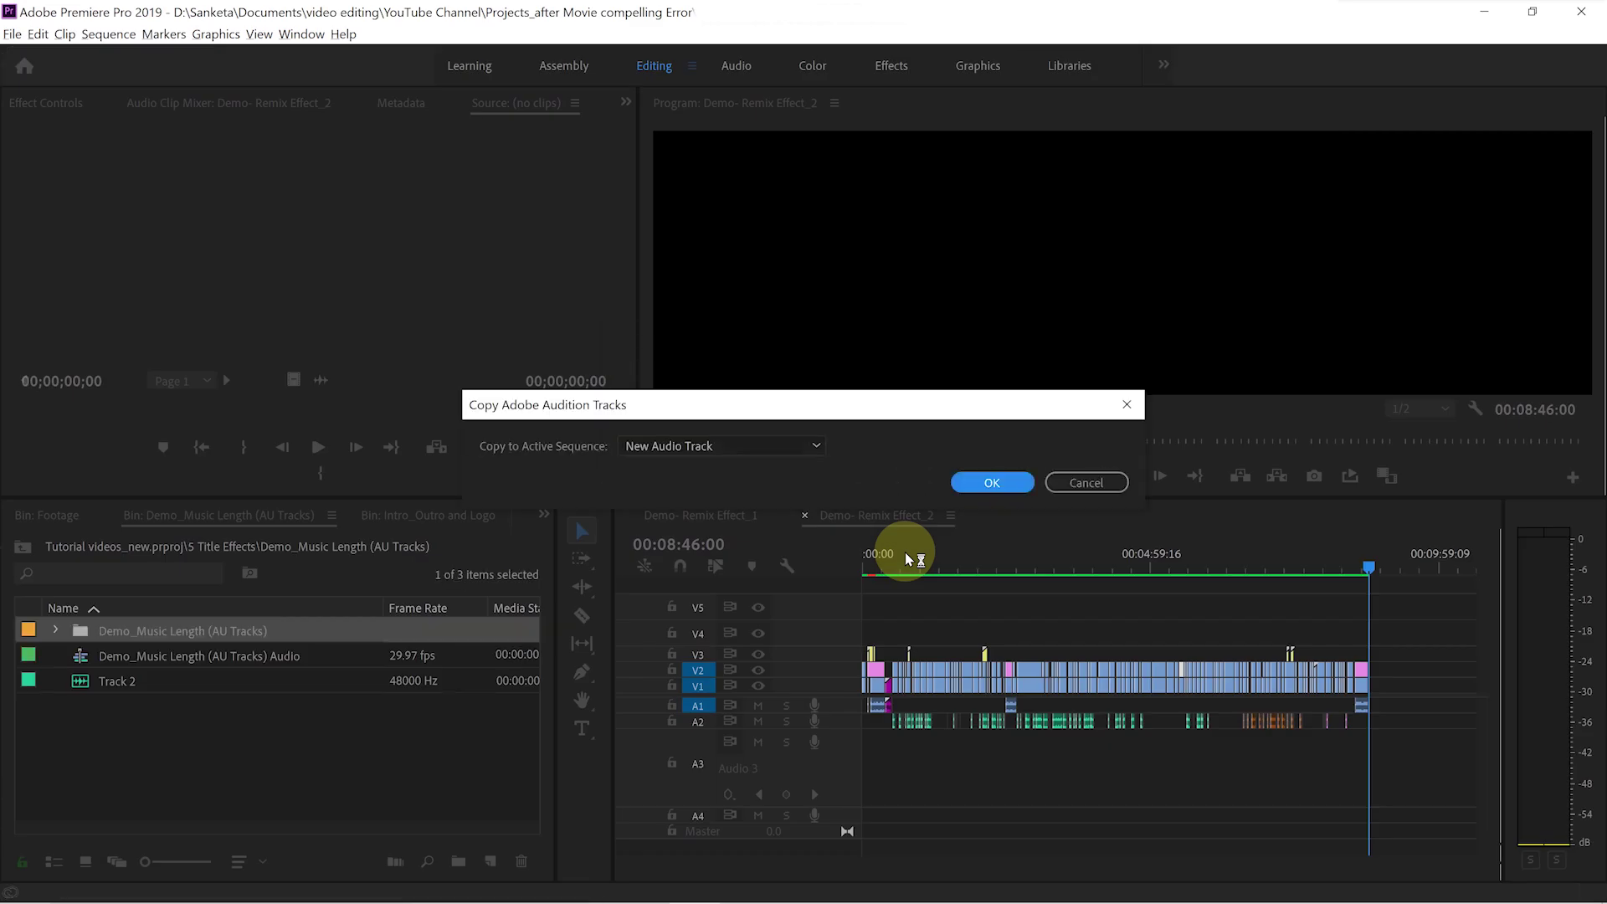
- Copy the nine-minute Track 2 remix into the sequence on a new Audio 3 track
click(816, 446)
click(674, 487)
click(991, 483)
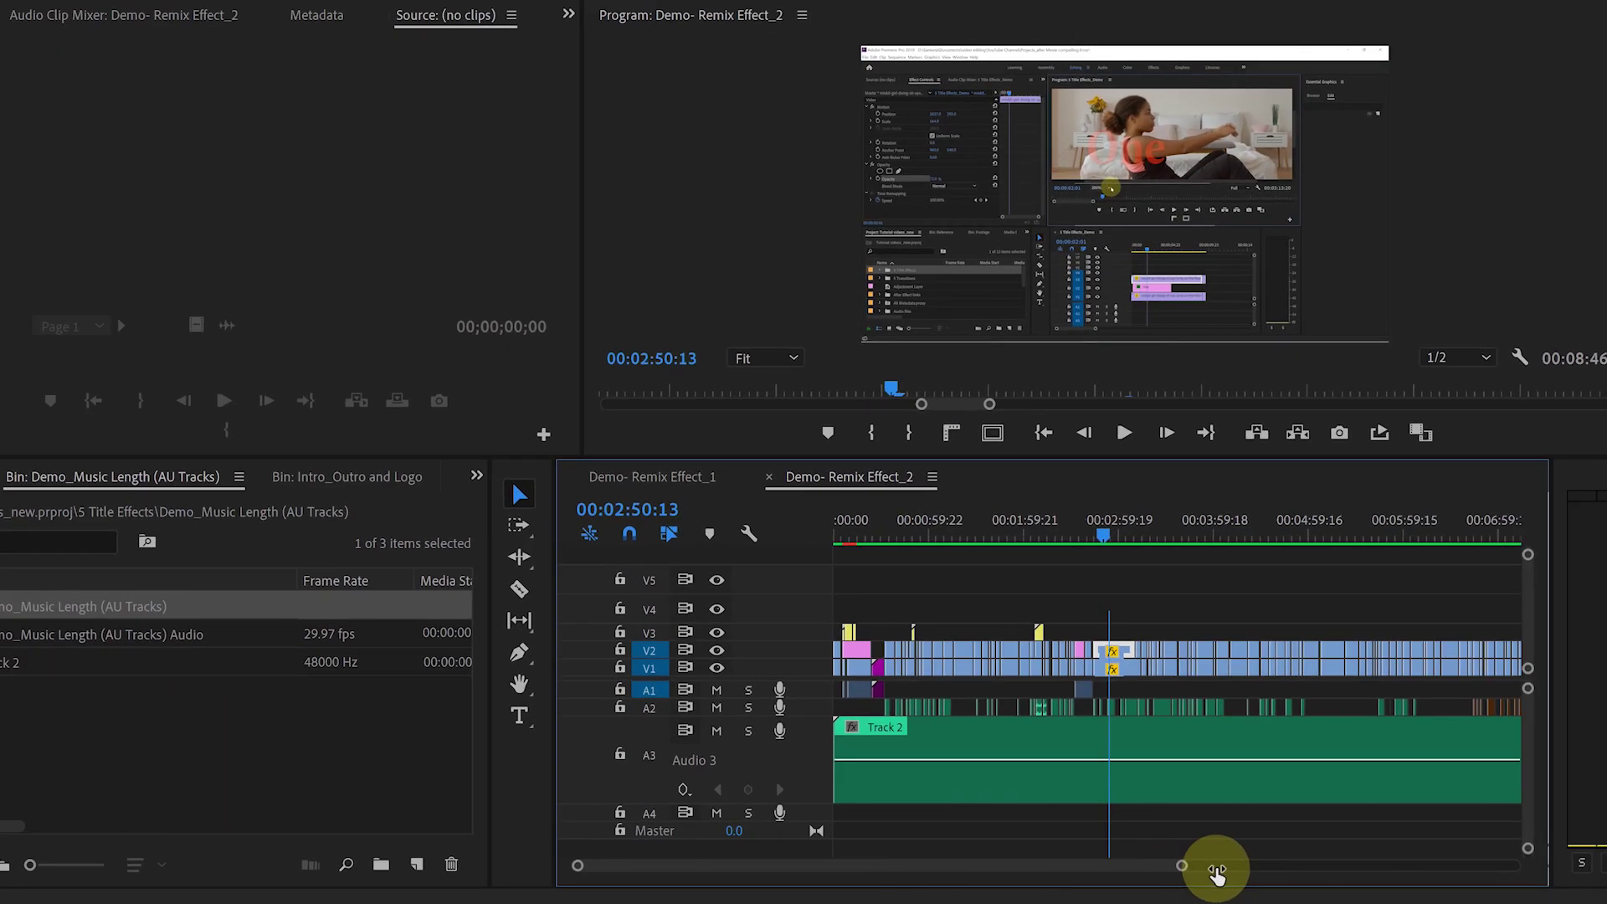
- Compare the Demo- Remix Effect_1 and Effect_2 sequences and check Effect_2 ends around 00:08:46
drag(1216, 872, 1309, 872)
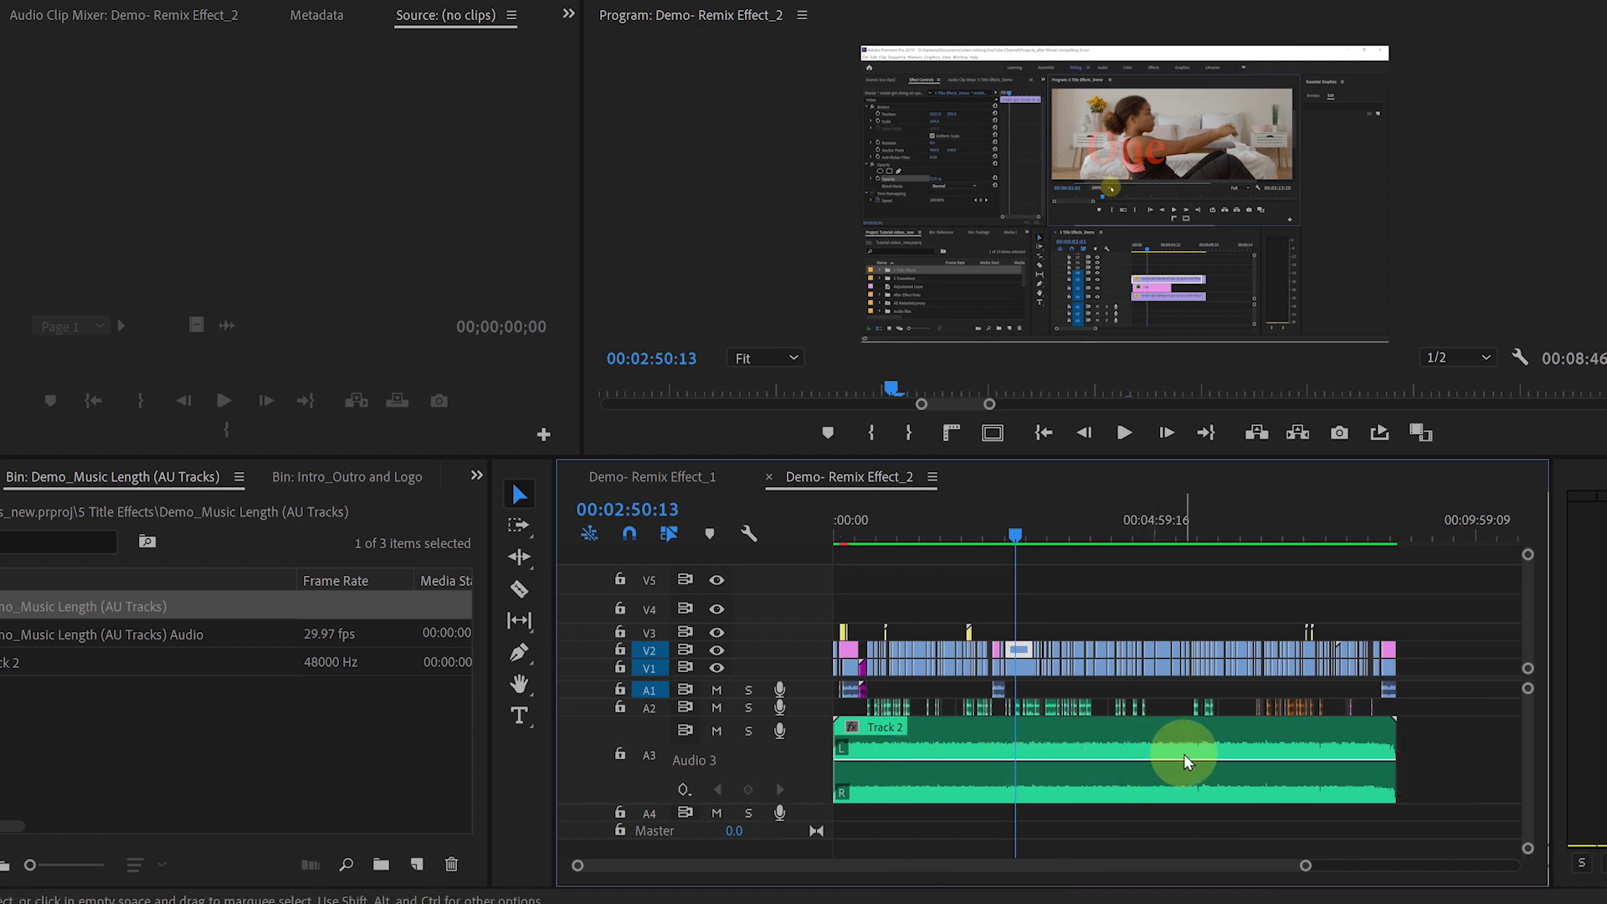
click(687, 477)
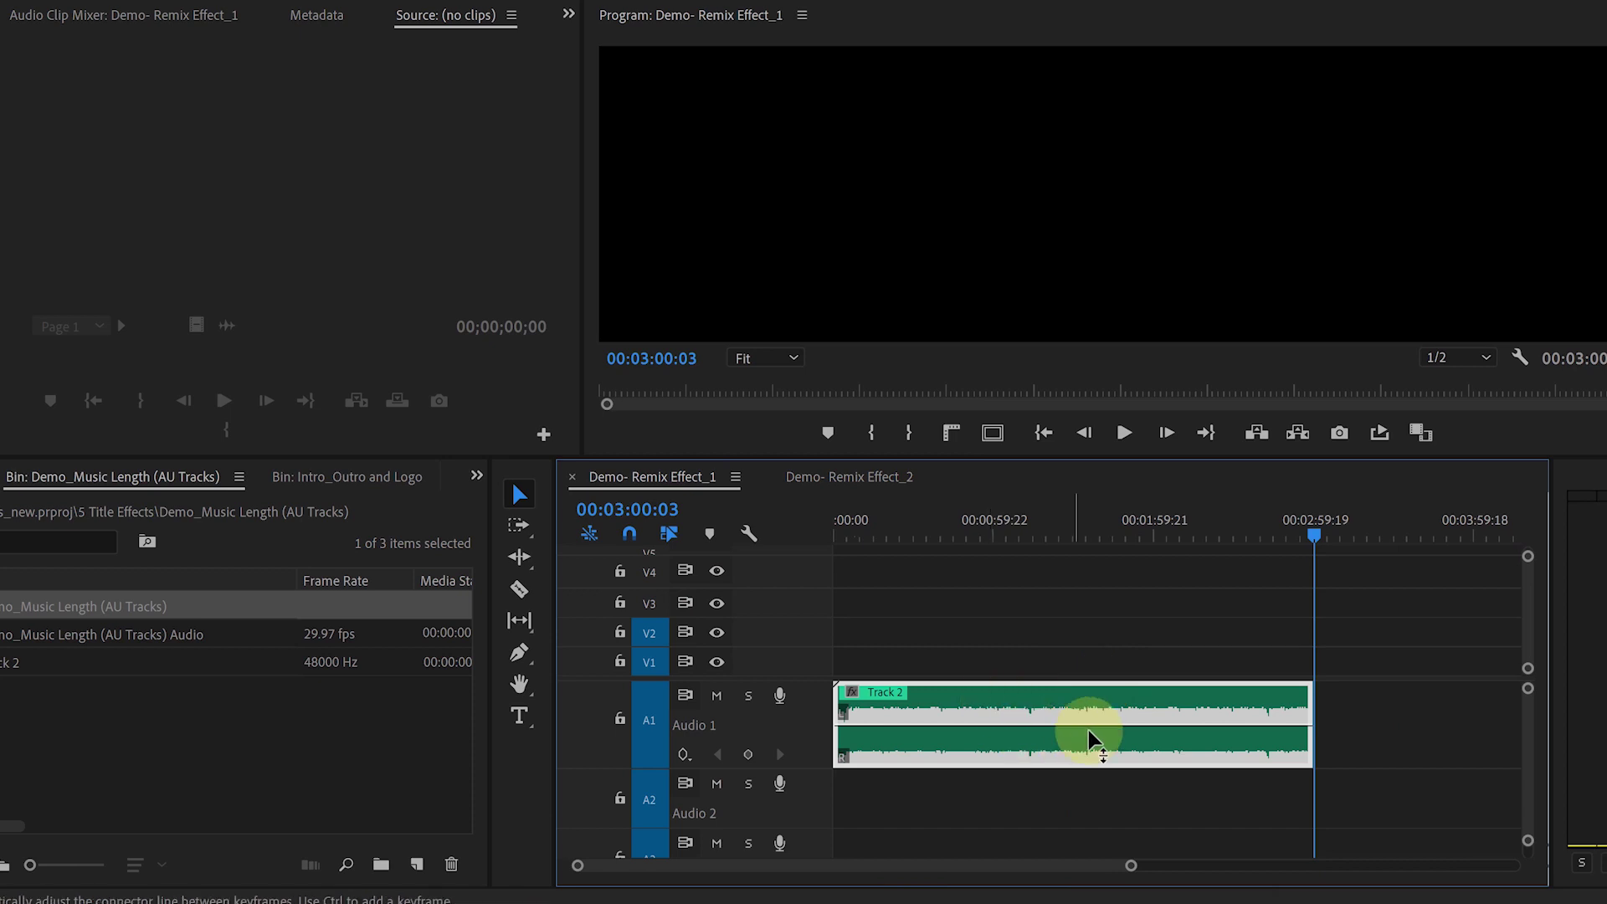
click(870, 479)
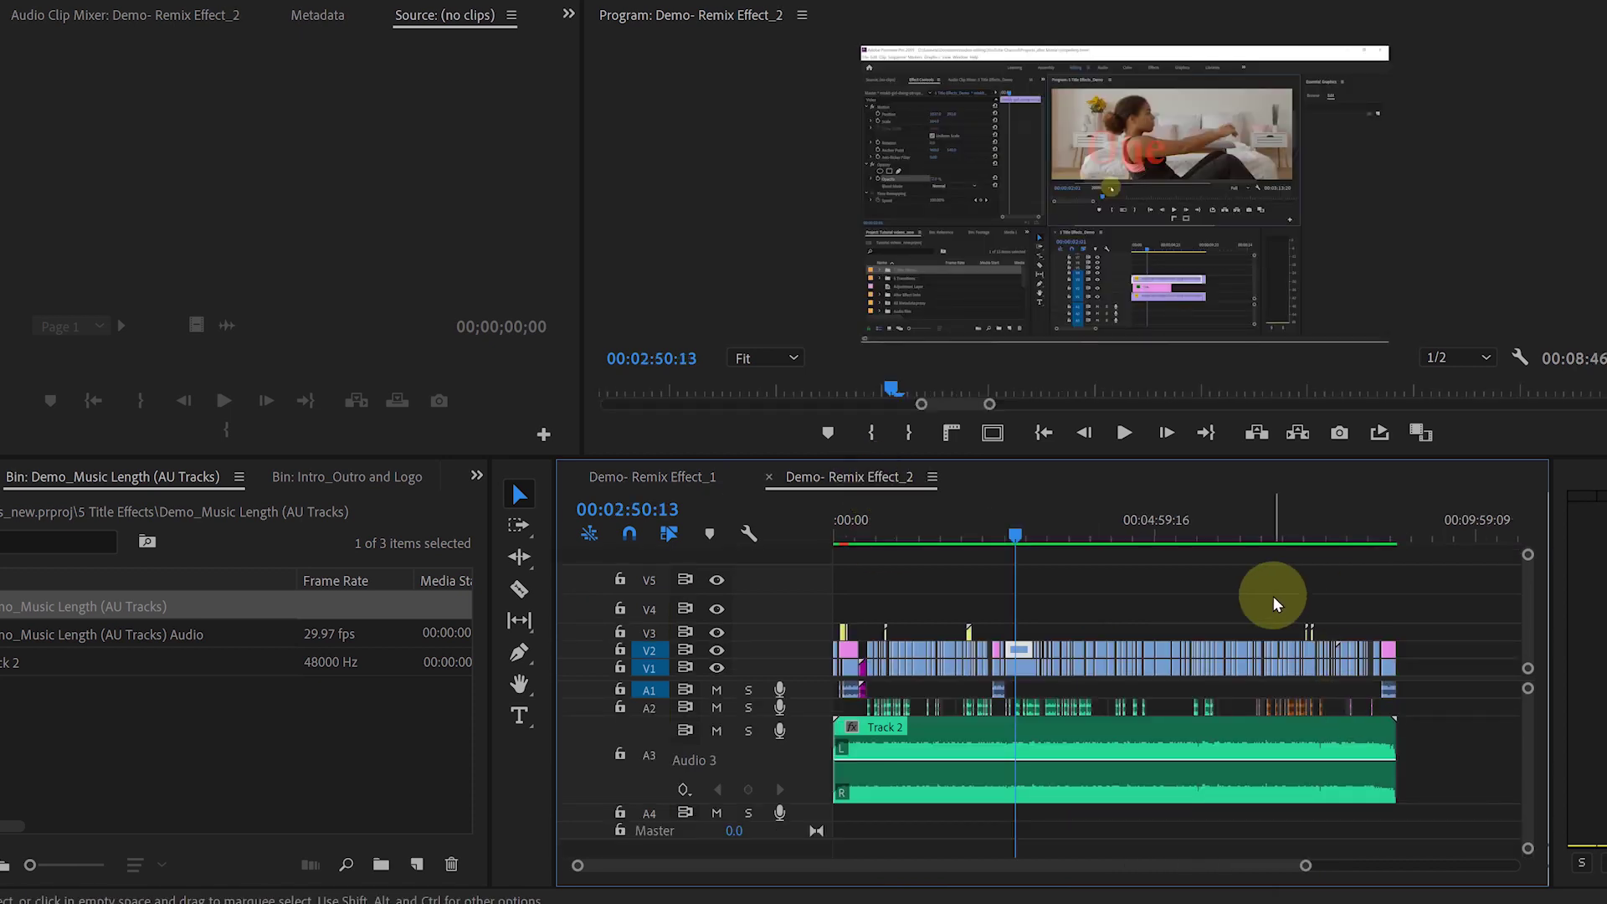
key(End)
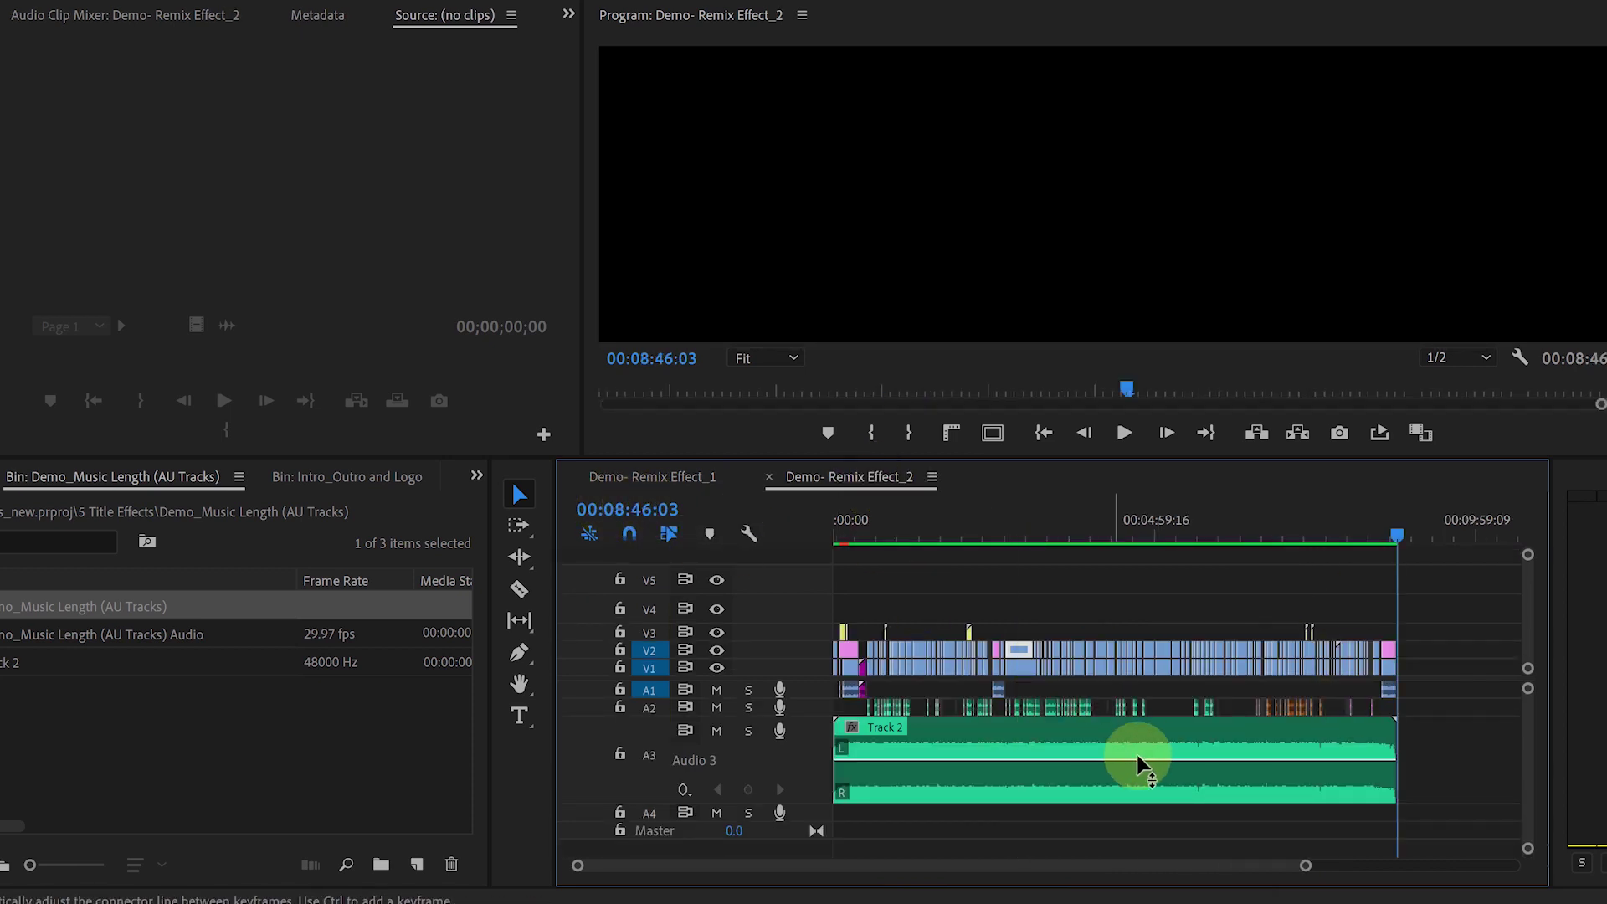